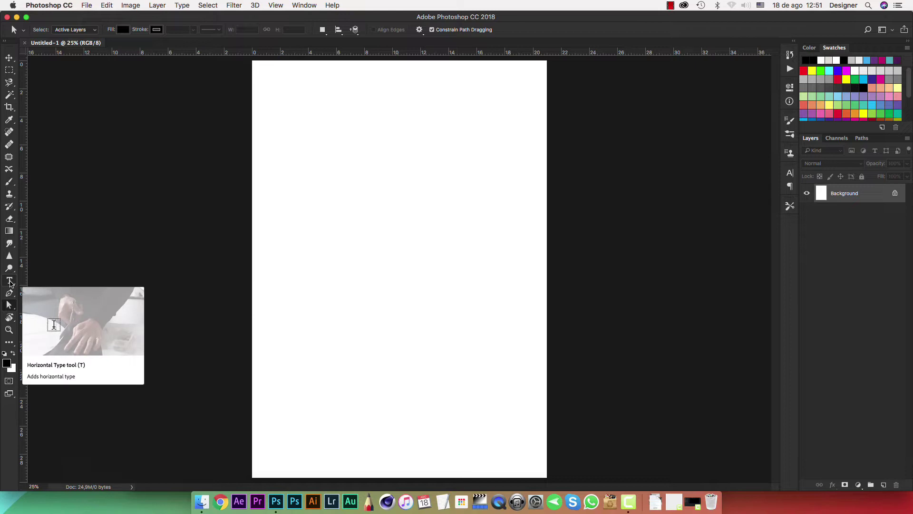
# Type the person's first name as a new text layer on the left of the page.
pyautogui.click(10, 281)
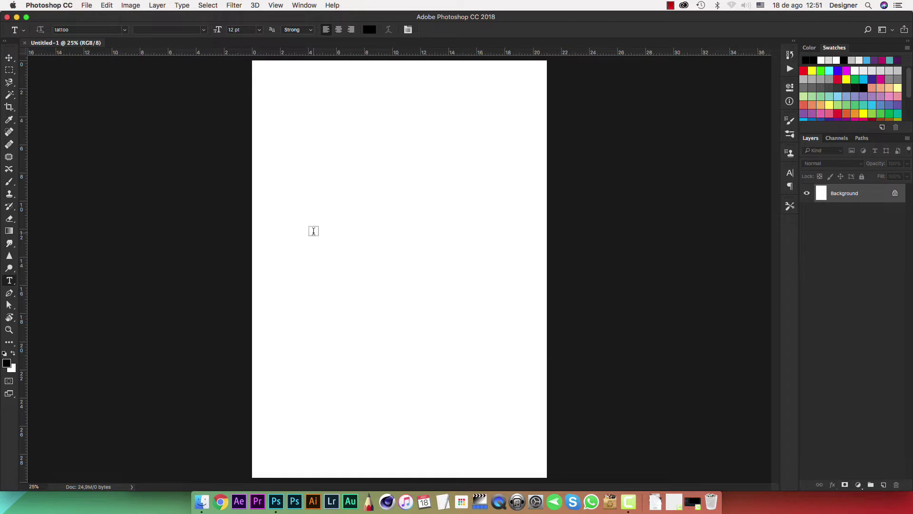
pyautogui.click(314, 231)
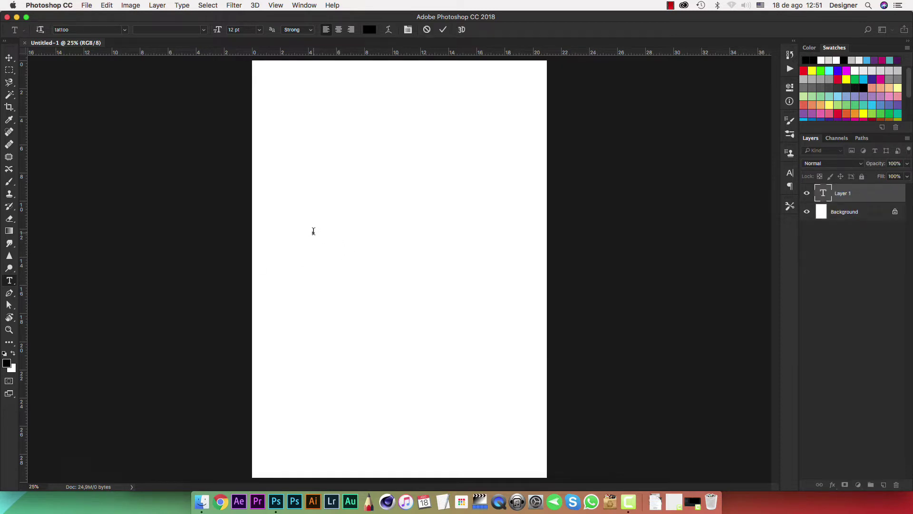
# Select the name and set it to Helvetica Bold by searching 'hel' in the font list.
pyautogui.click(790, 173)
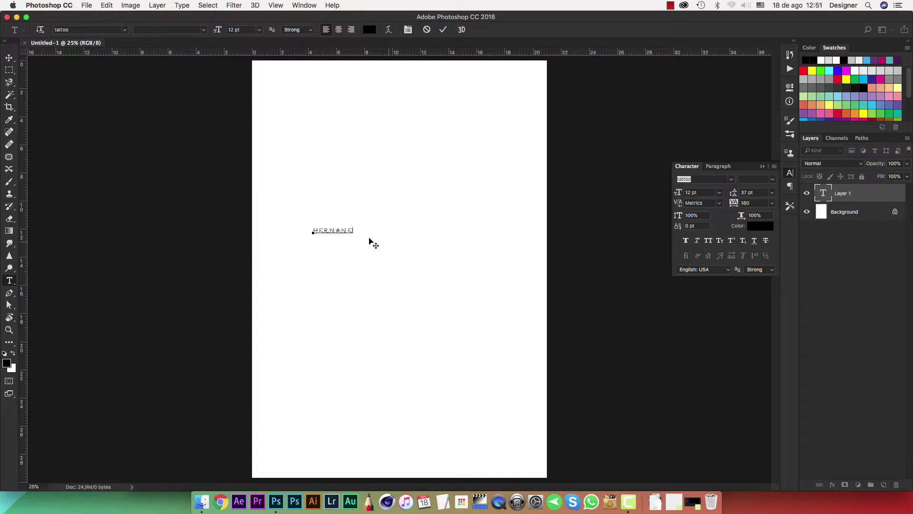
pyautogui.moveTo(354, 230); pyautogui.dragTo(284, 227)
pyautogui.click(732, 182)
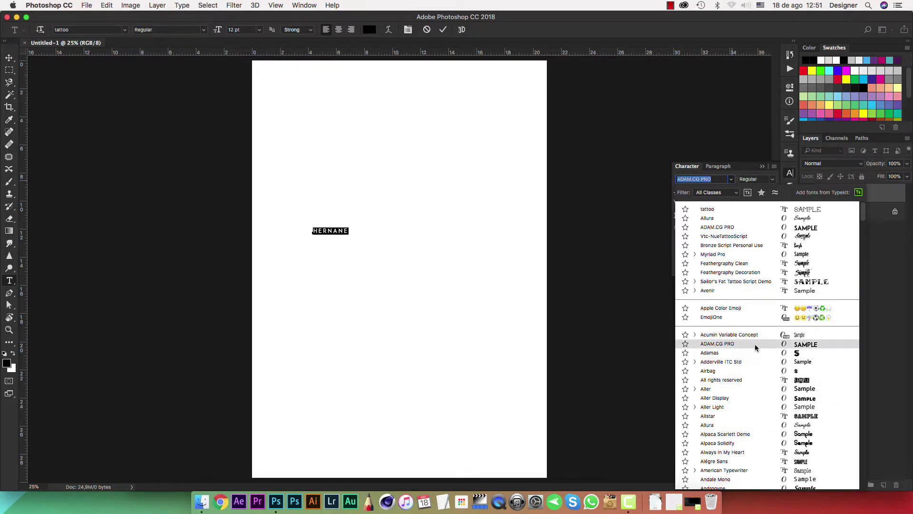
pyautogui.write('he')
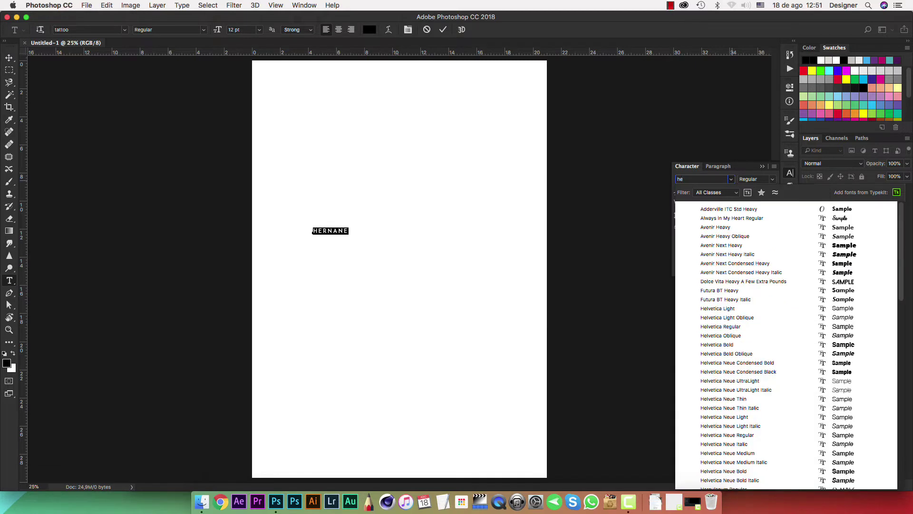
pyautogui.write('lvetica')
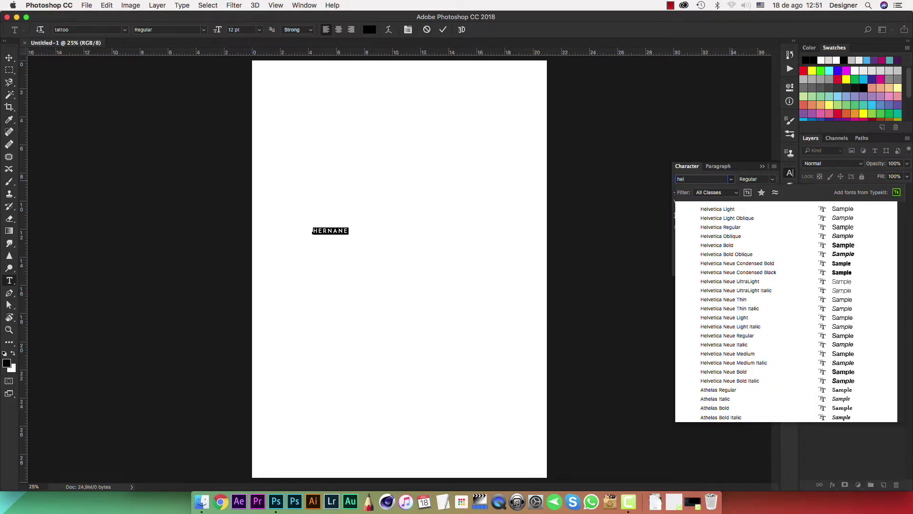
pyautogui.click(761, 245)
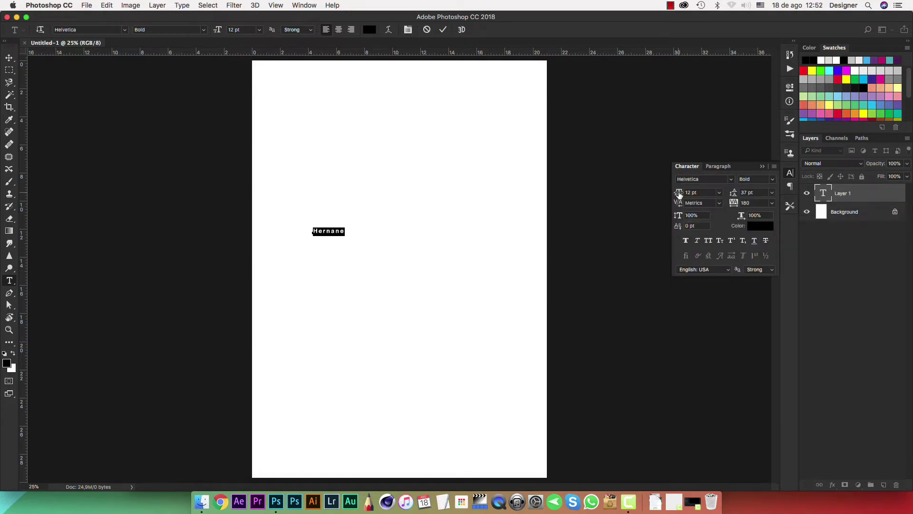
# Resize the name from 72 pt and 25 pt up to 47 pt.
pyautogui.click(718, 193)
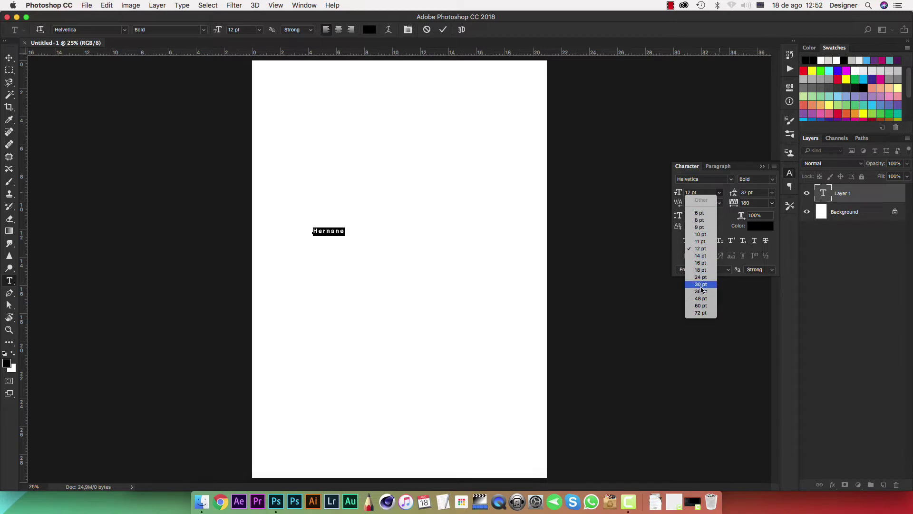
pyautogui.click(702, 313)
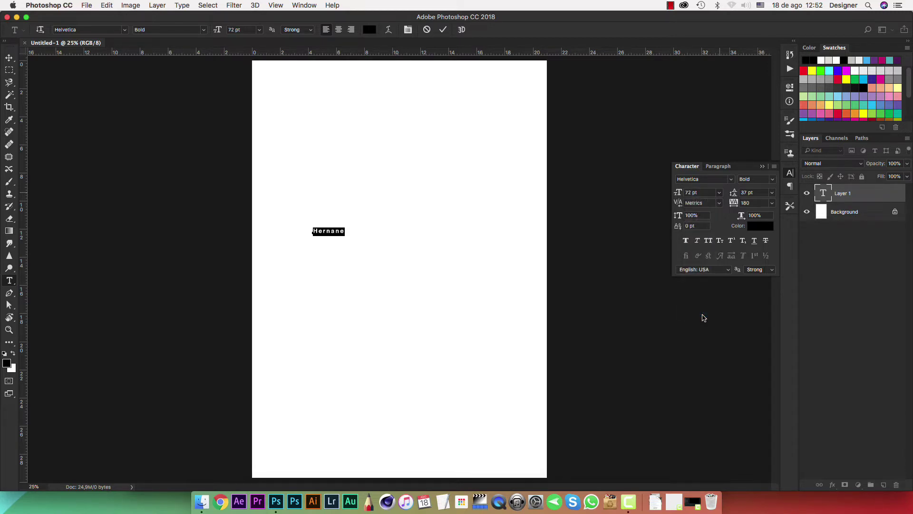
pyautogui.click(698, 191)
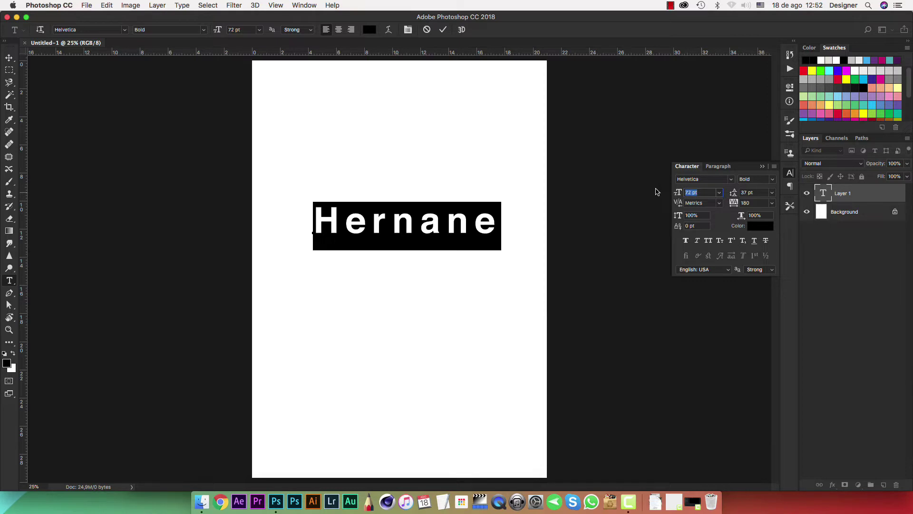
pyautogui.write('25')
pyautogui.press('Return')
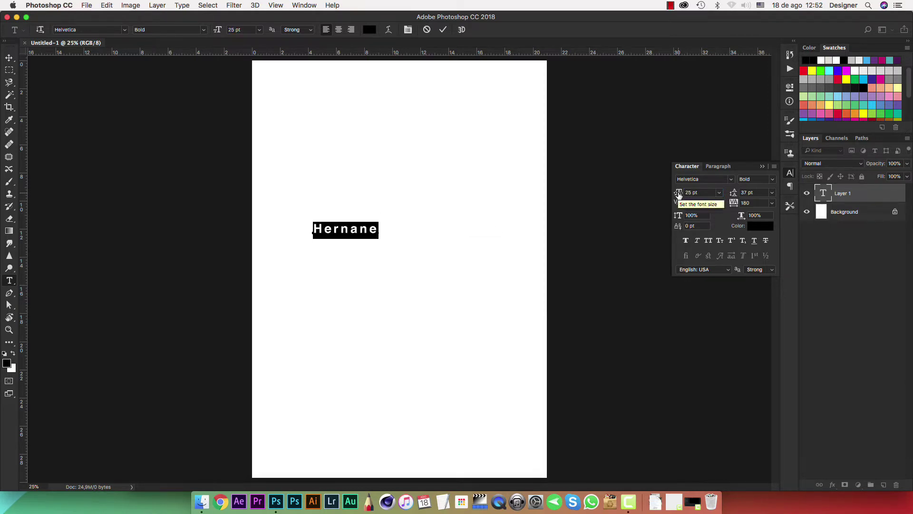
pyautogui.moveTo(679, 192); pyautogui.dragTo(730, 198)
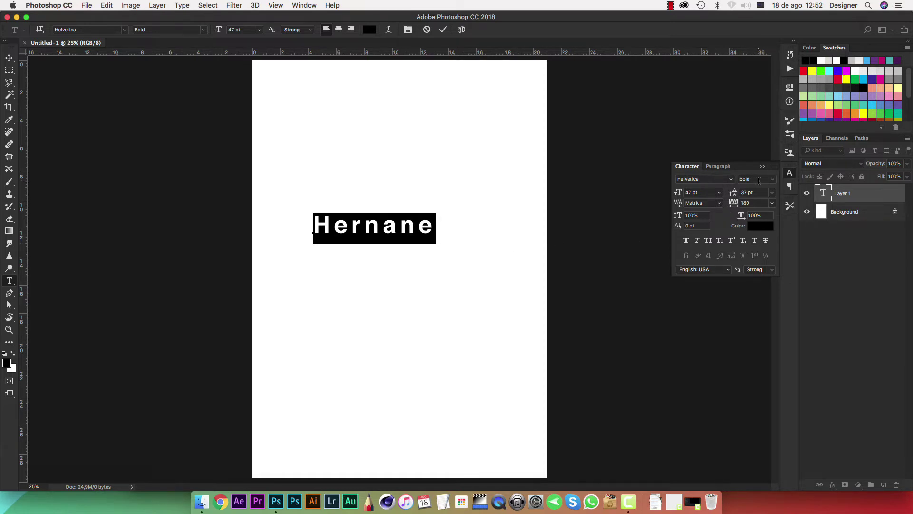
# Try Helvetica Light and Light Oblique on the name, then return it to Bold.
pyautogui.click(772, 179)
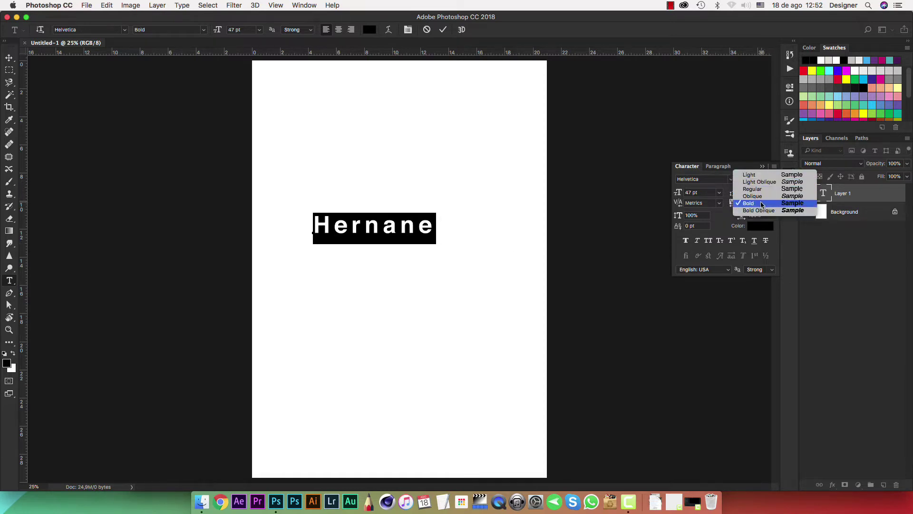
pyautogui.click(751, 174)
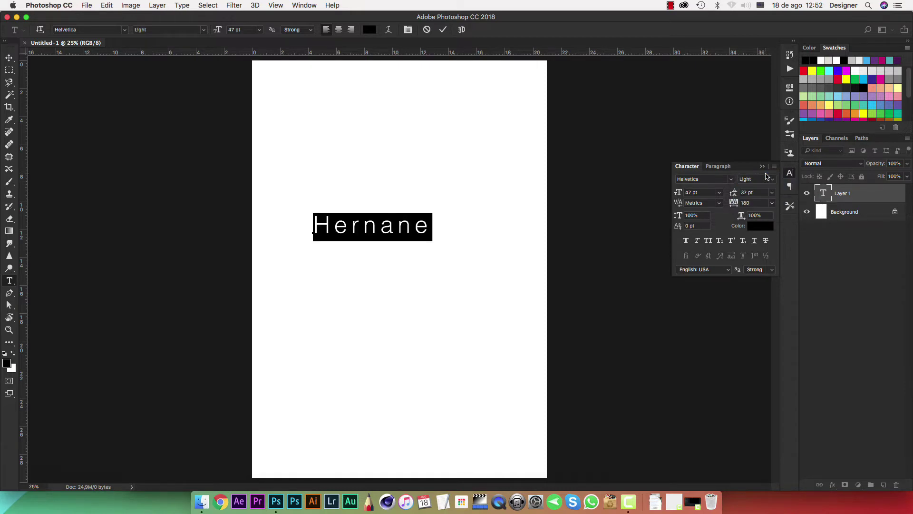
pyautogui.click(773, 180)
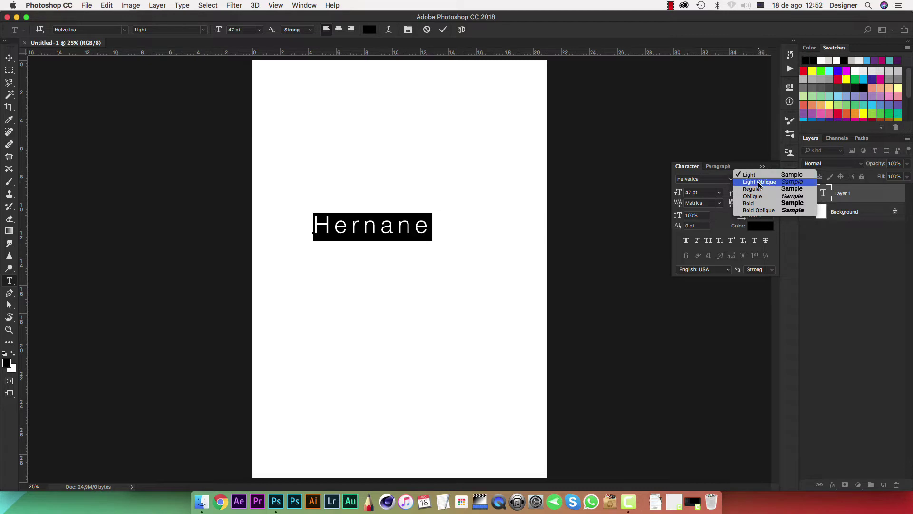
pyautogui.click(768, 182)
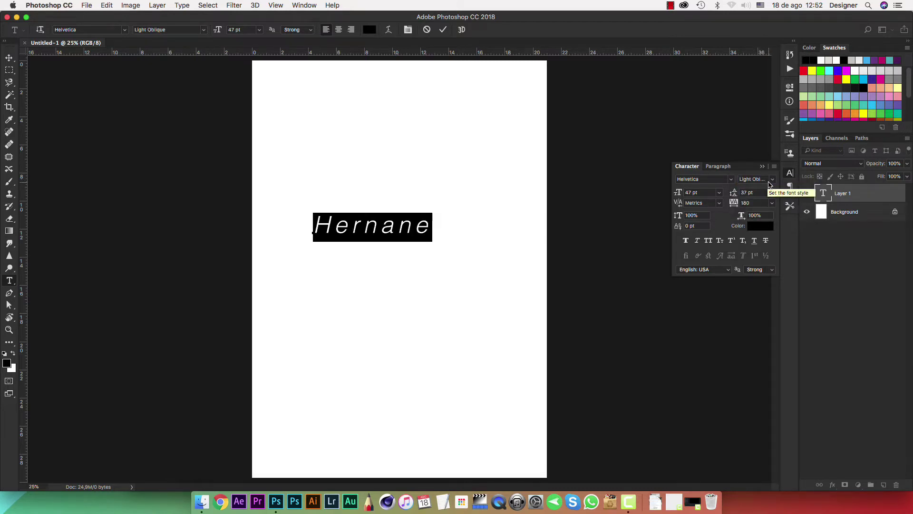
pyautogui.click(768, 182)
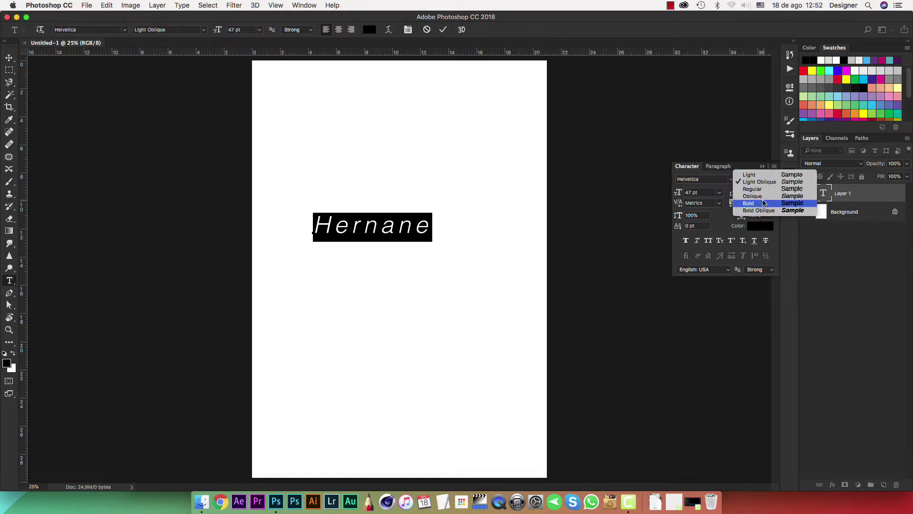
pyautogui.click(758, 195)
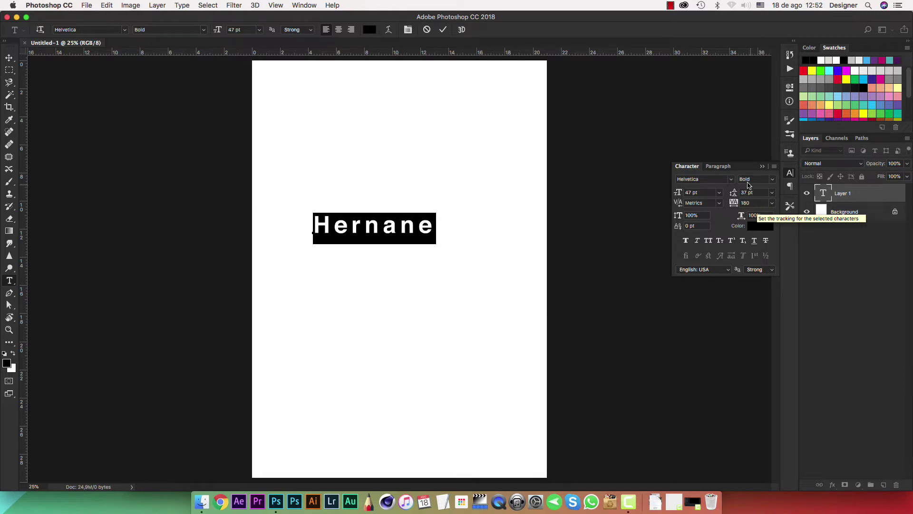
# Switch the name to the tattoo font, leaving its style unchanged.
pyautogui.click(733, 180)
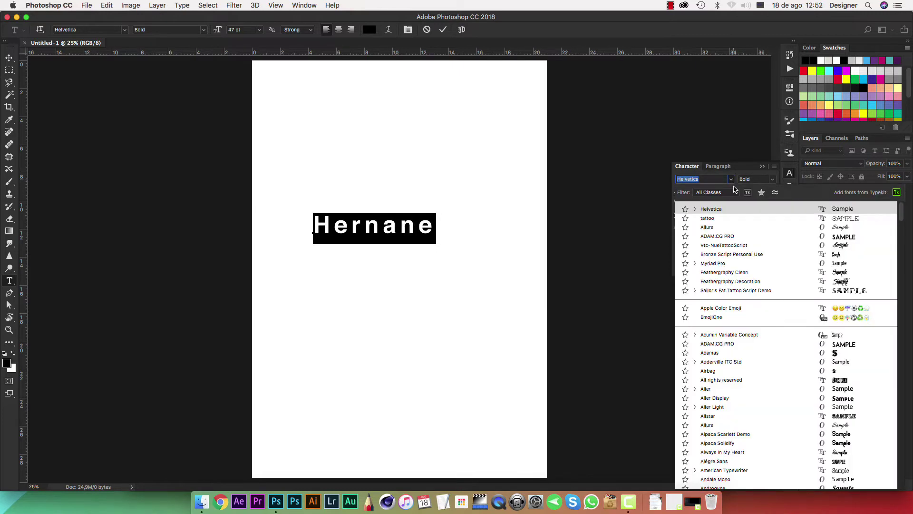
pyautogui.click(791, 220)
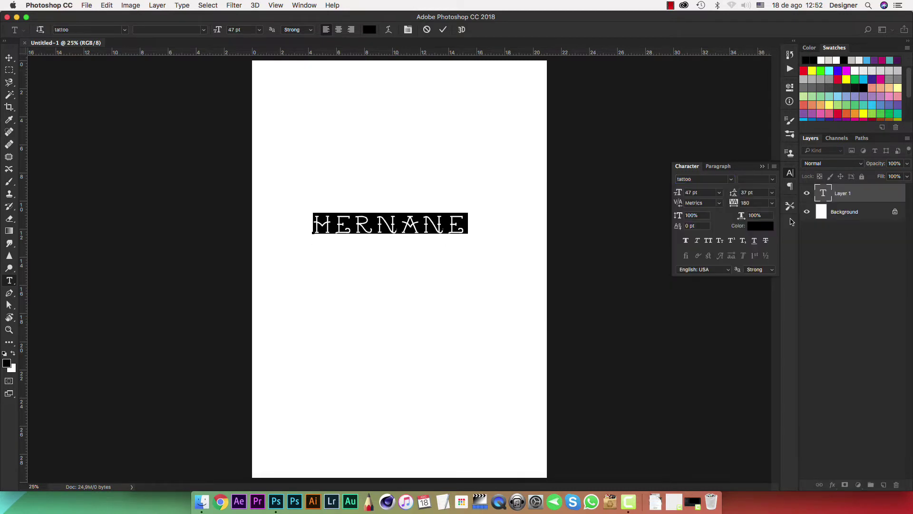
pyautogui.click(775, 180)
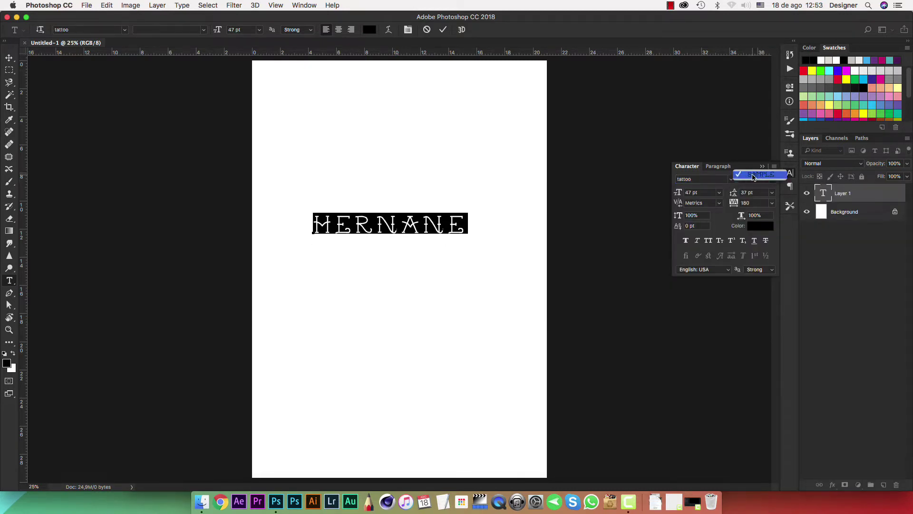
pyautogui.click(764, 186)
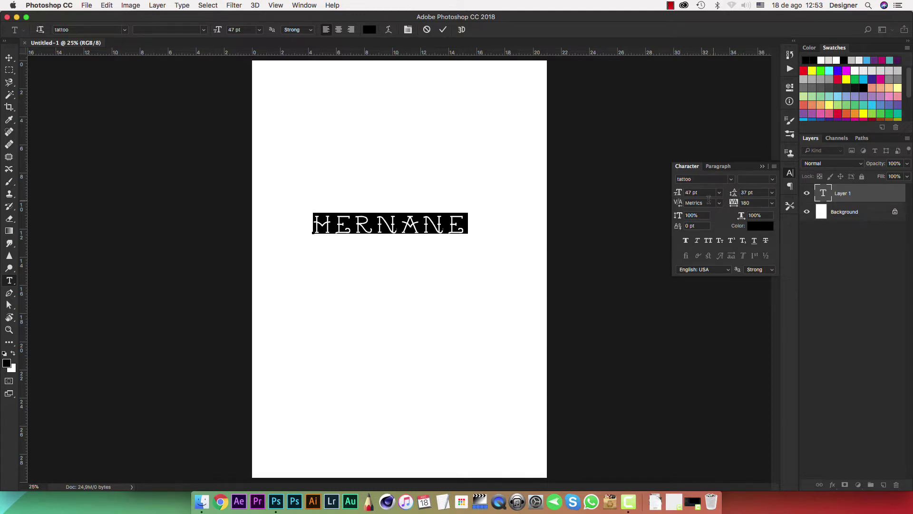
pyautogui.click(469, 227)
# Add the second and third parts of the full name as new lines below the first.
pyautogui.press('Return')
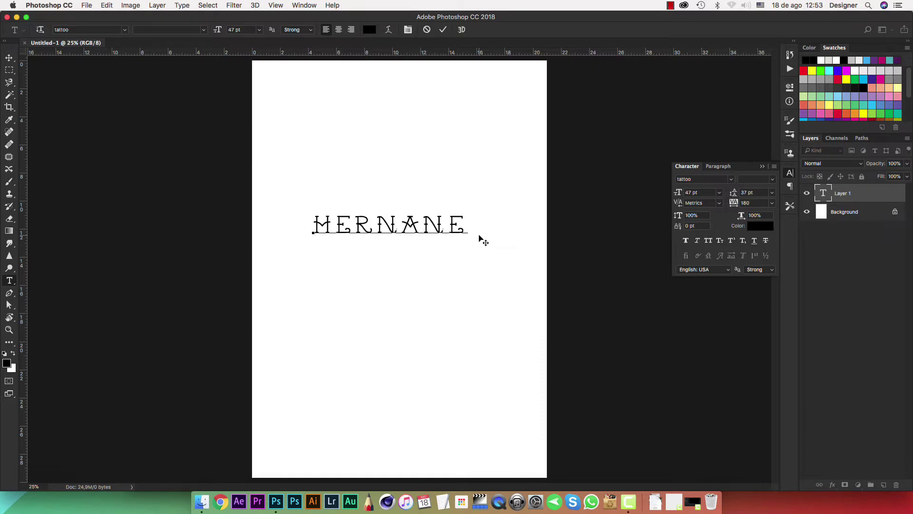
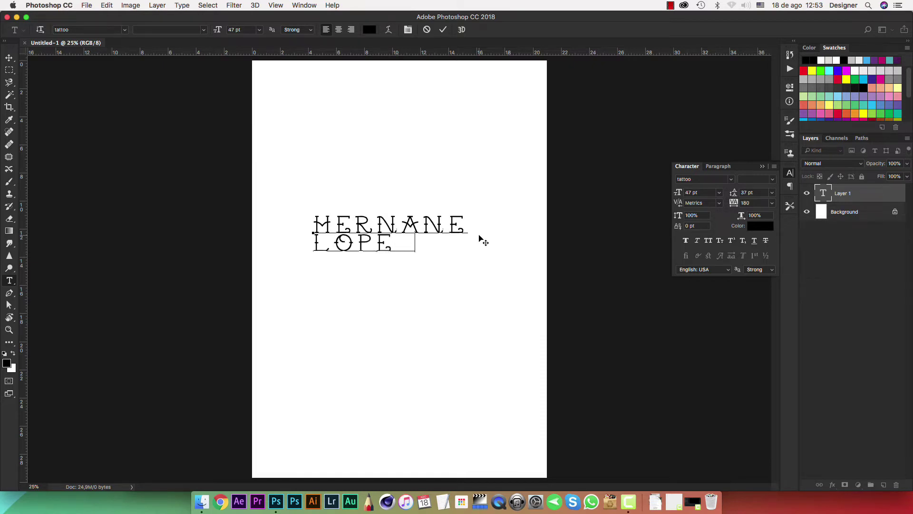
pyautogui.press('Return')
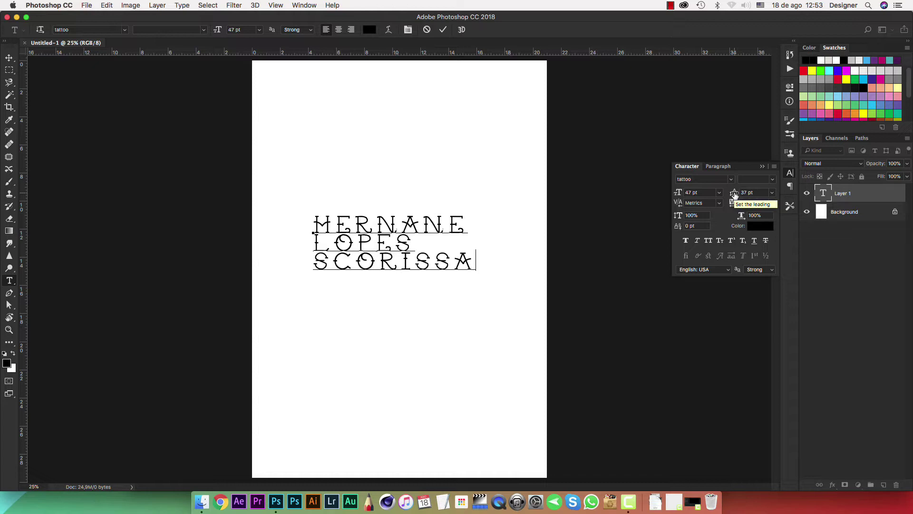
# Select all three lines and set their leading to 47 pt after trying 55 and 8 pt.
pyautogui.moveTo(735, 195); pyautogui.dragTo(751, 195)
pyautogui.moveTo(475, 257); pyautogui.dragTo(255, 221)
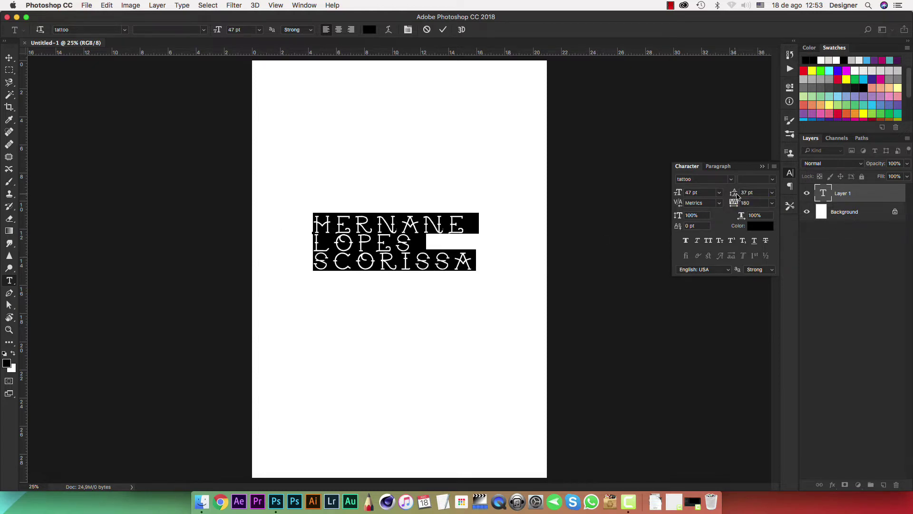
pyautogui.moveTo(736, 196); pyautogui.dragTo(748, 196)
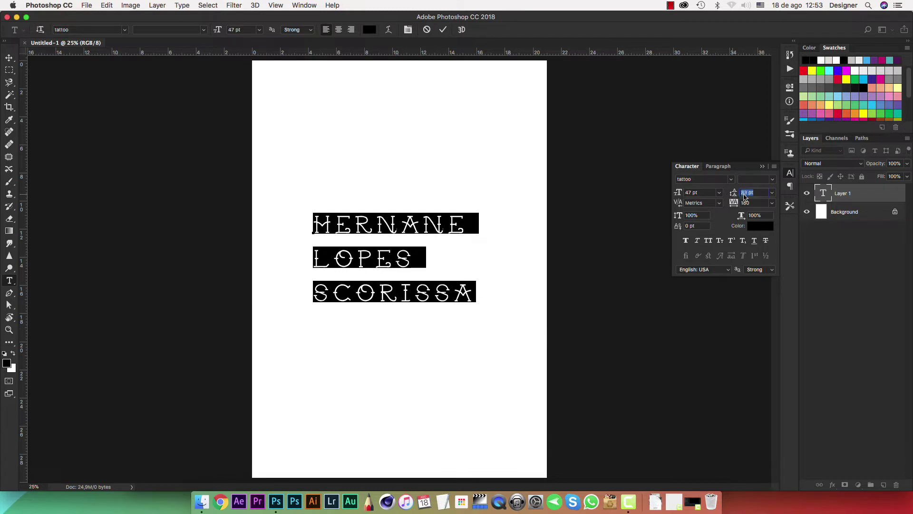
pyautogui.moveTo(743, 195); pyautogui.dragTo(738, 197)
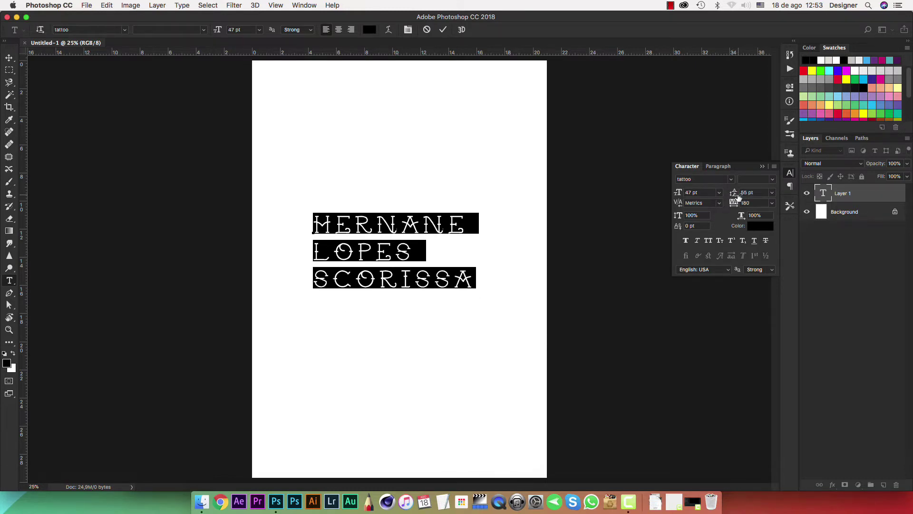
pyautogui.click(773, 193)
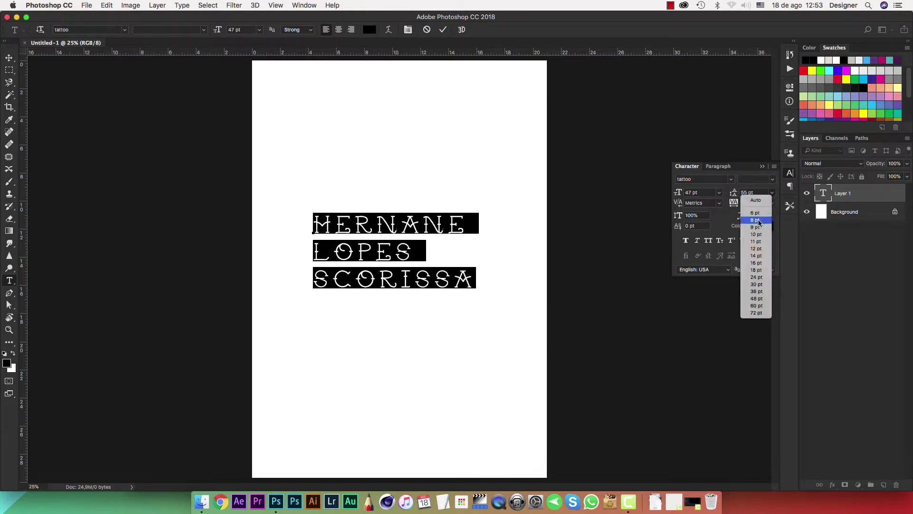
pyautogui.click(756, 215)
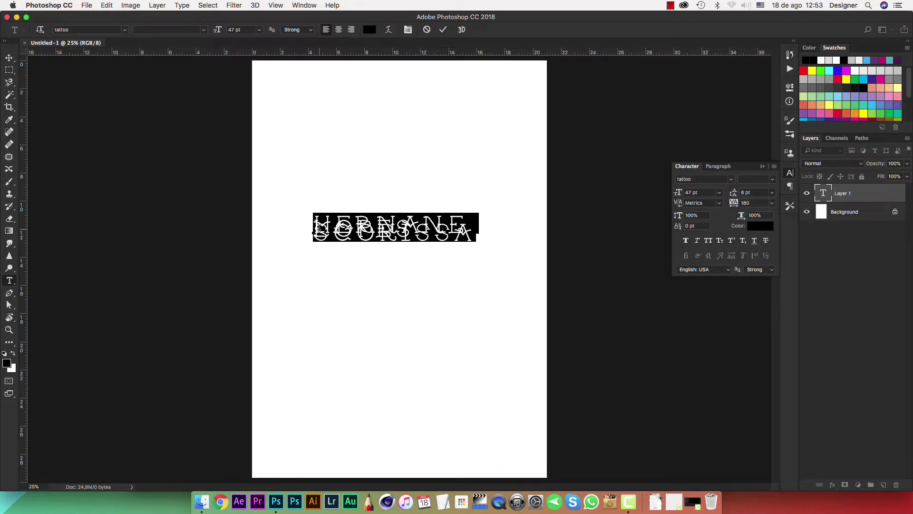
pyautogui.click(758, 192)
pyautogui.write('47')
pyautogui.press('Return')
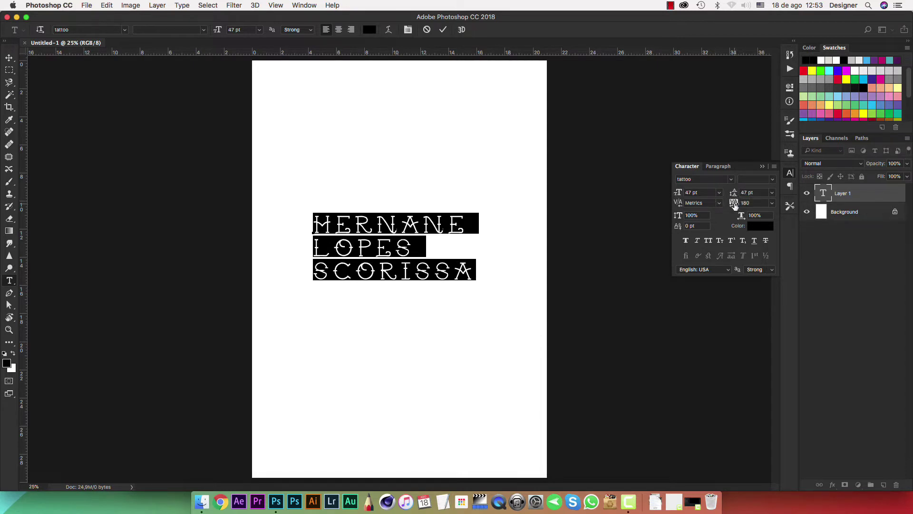
# Set the text's tracking to 120 after trying 400.
pyautogui.click(735, 204)
pyautogui.write('400')
pyautogui.press('Return')
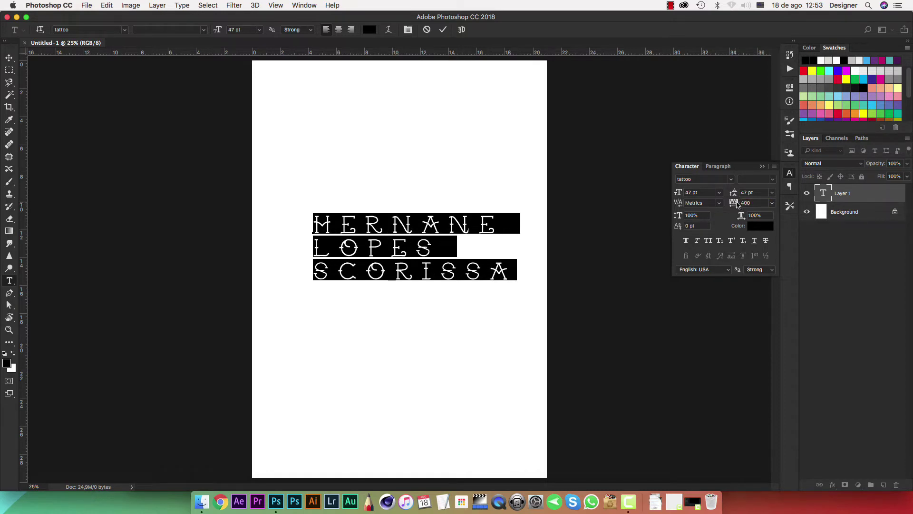
pyautogui.moveTo(739, 205); pyautogui.dragTo(736, 204)
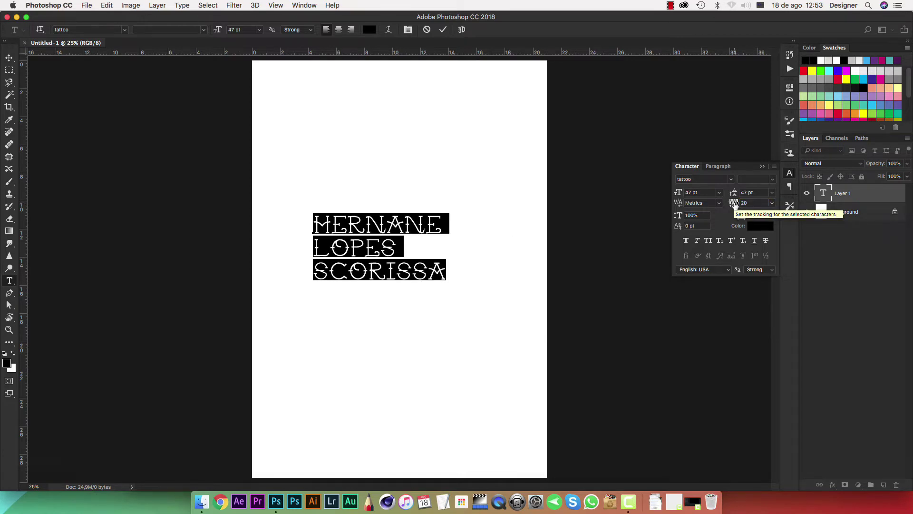
pyautogui.moveTo(735, 205); pyautogui.dragTo(738, 206)
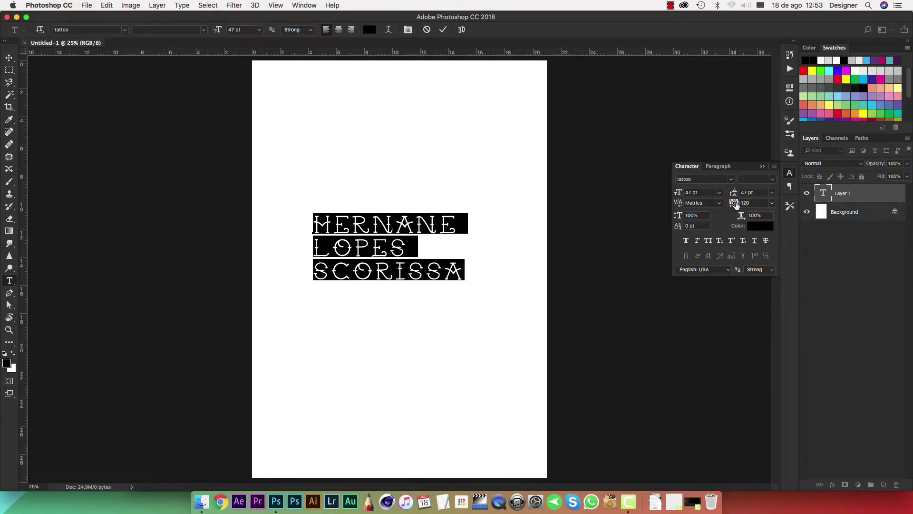
# Toggle Faux Bold and Faux Italic on and off, then collapse and reopen the Character panel.
pyautogui.click(687, 242)
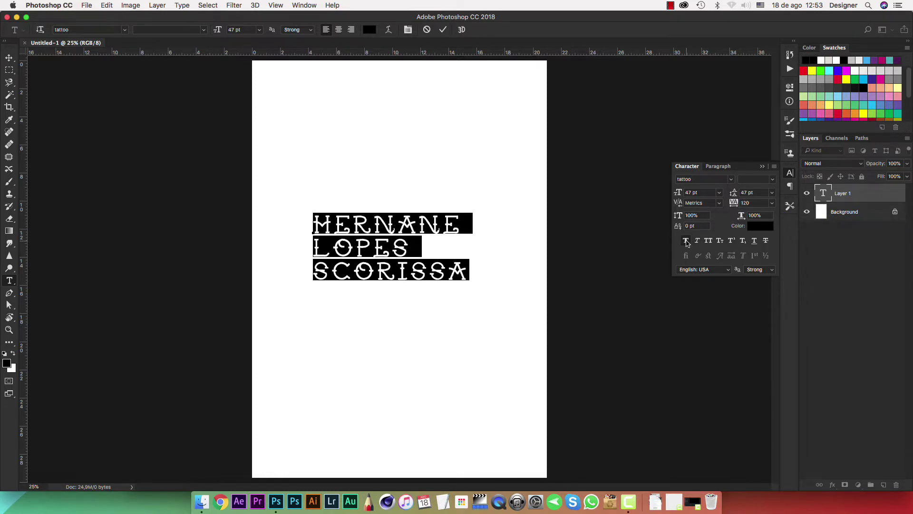
pyautogui.click(698, 241)
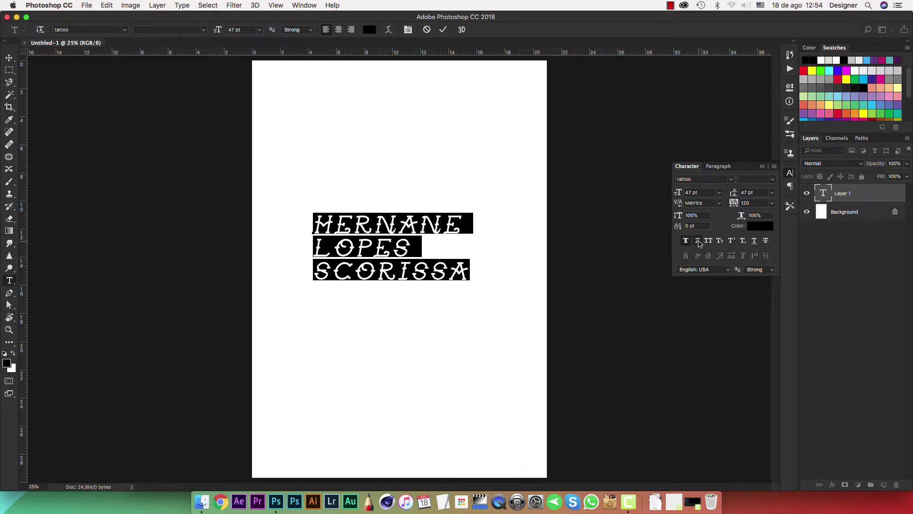
pyautogui.click(698, 241)
pyautogui.click(686, 241)
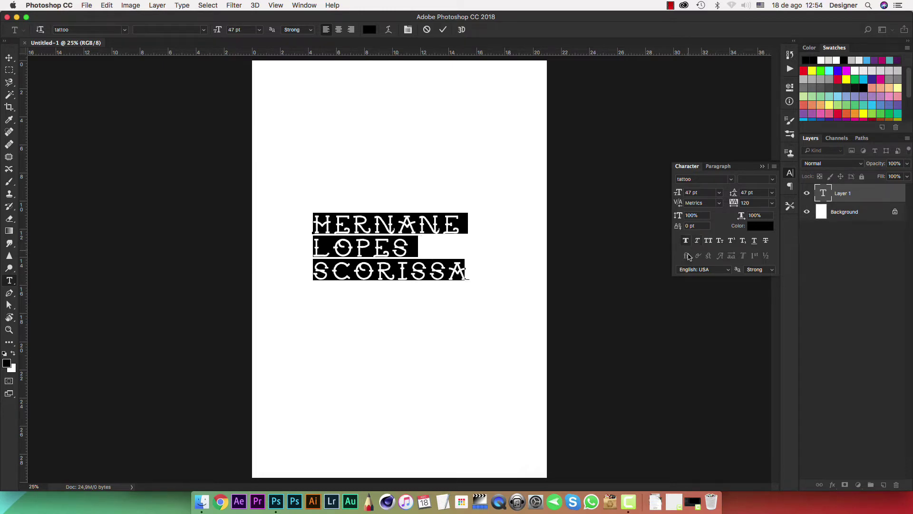
pyautogui.click(762, 167)
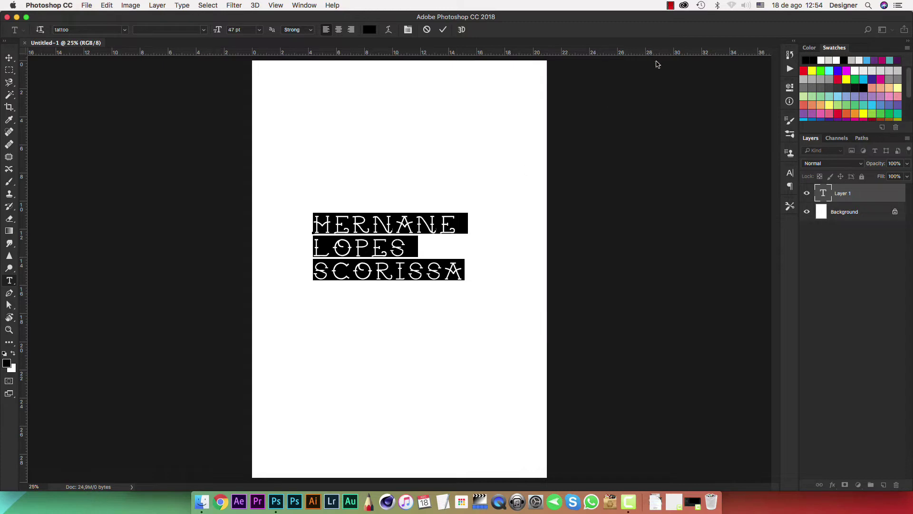
pyautogui.click(790, 172)
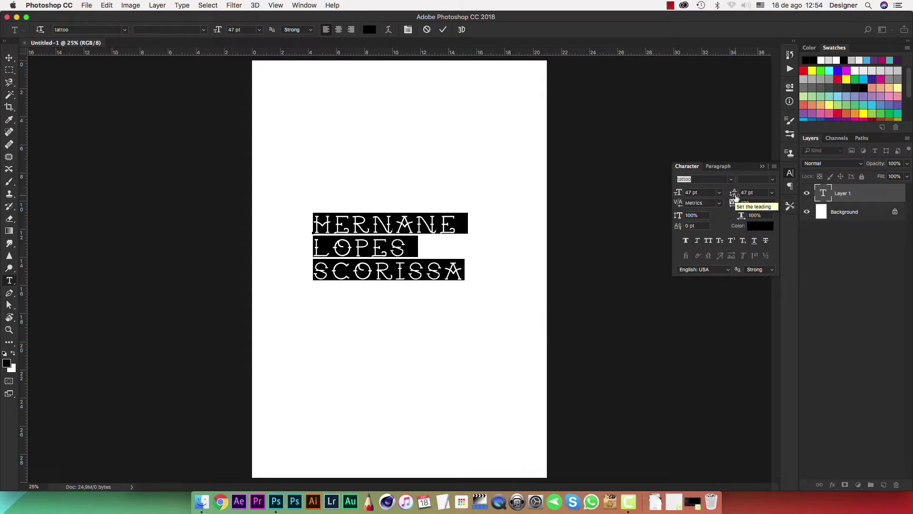
# Try centre and right alignment, commit and drag the text right, then left-align it.
pyautogui.click(717, 168)
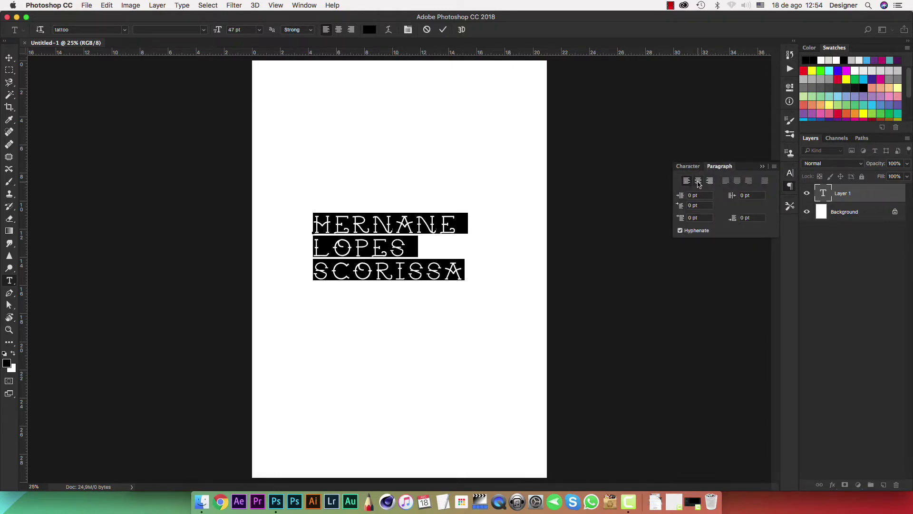
pyautogui.click(699, 183)
pyautogui.click(709, 181)
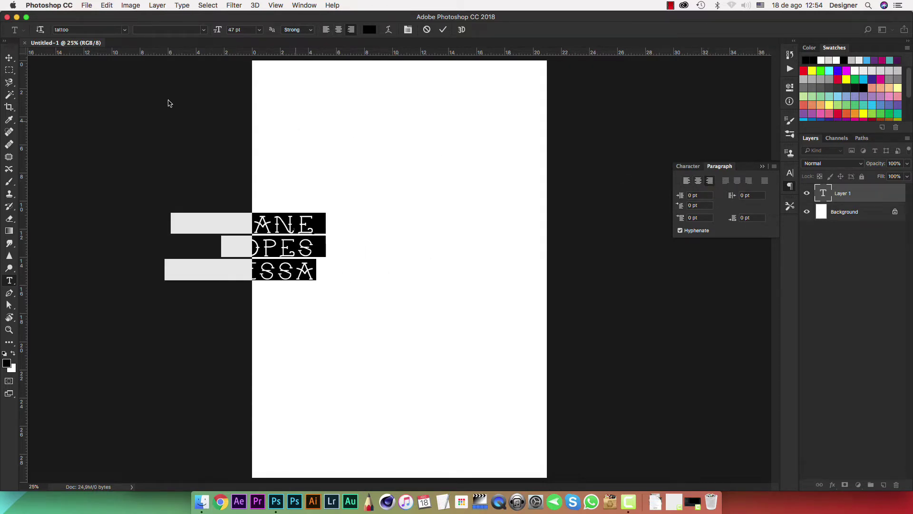
pyautogui.click(9, 57)
pyautogui.moveTo(275, 226); pyautogui.dragTo(444, 237)
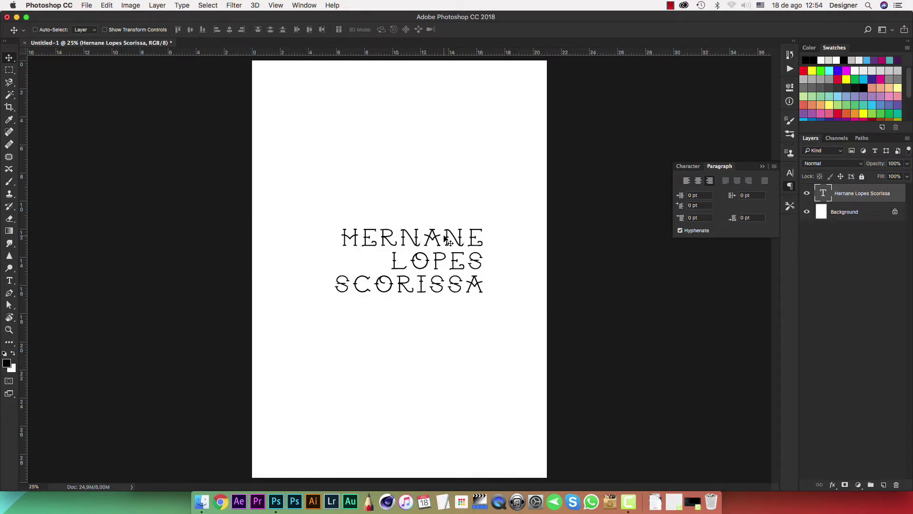
pyautogui.click(687, 182)
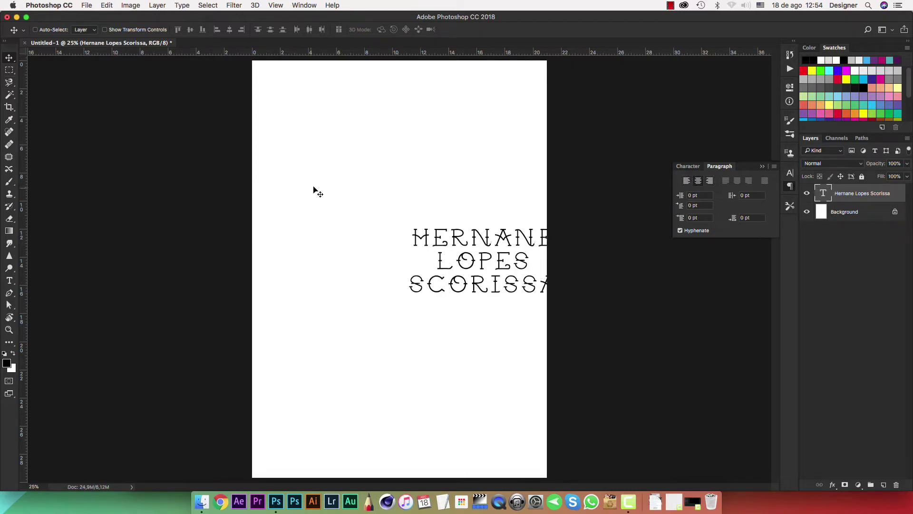
# Move the text back to the page centre and close the type settings panel.
pyautogui.moveTo(466, 239); pyautogui.dragTo(383, 230)
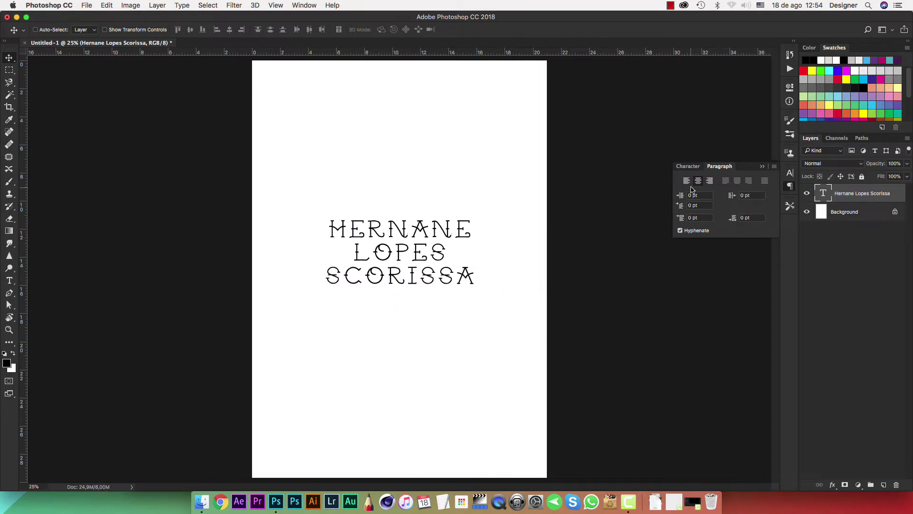
pyautogui.doubleClick(823, 192)
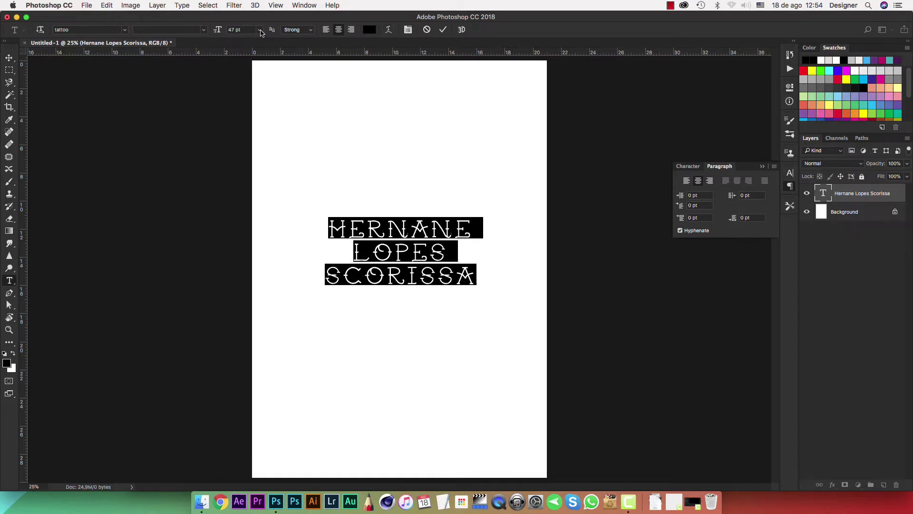
pyautogui.click(689, 167)
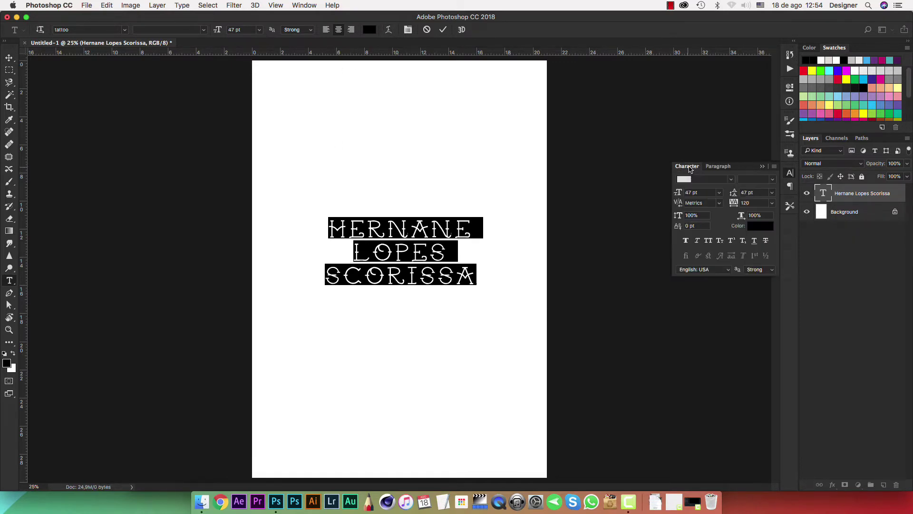
pyautogui.click(718, 168)
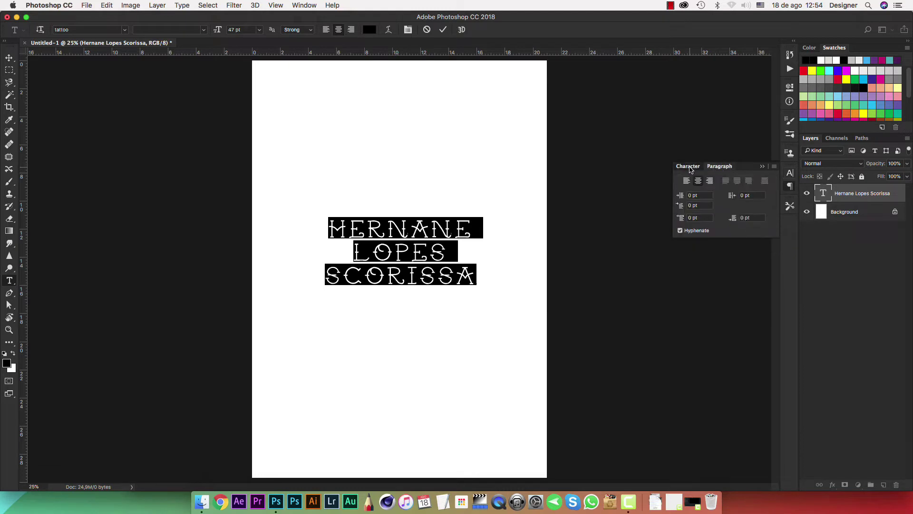
pyautogui.click(690, 170)
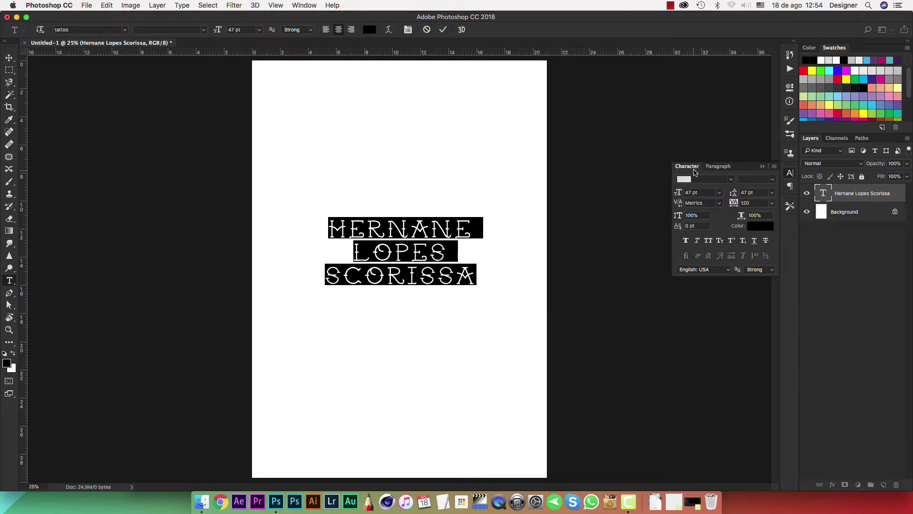
pyautogui.click(762, 168)
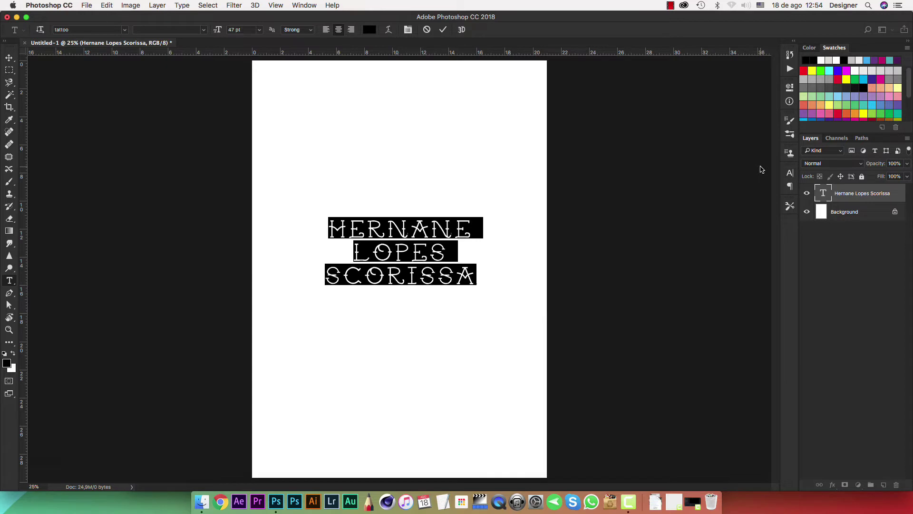
pyautogui.click(460, 272)
# Delete the second and third lines, then nudge the remaining first name slightly down.
pyautogui.moveTo(465, 275); pyautogui.dragTo(326, 252)
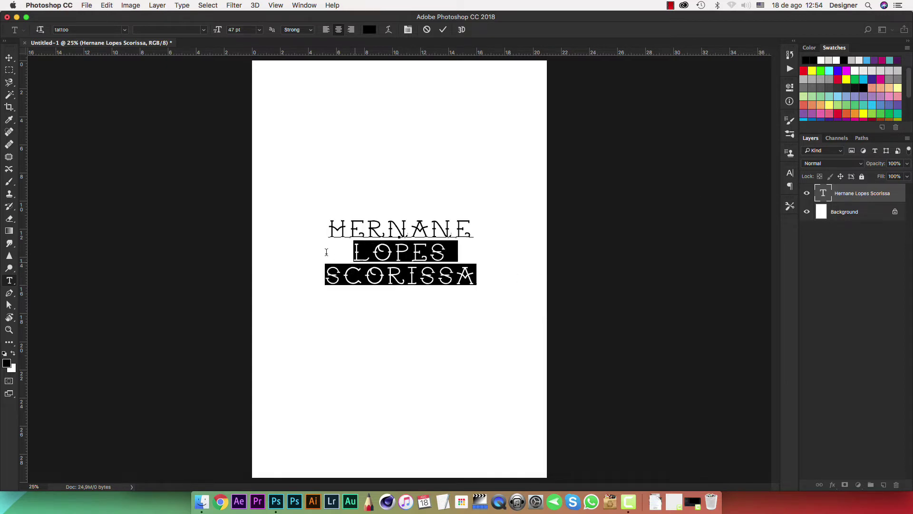
pyautogui.press('BackSpace')
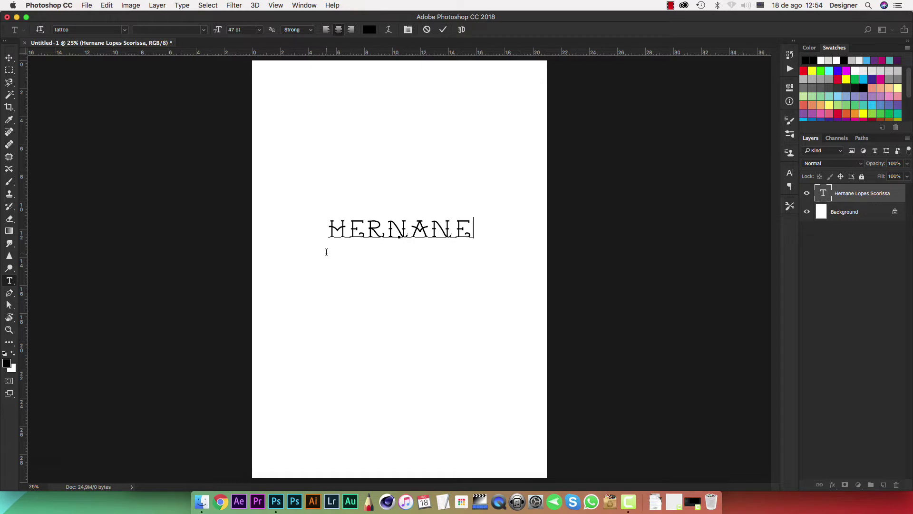
pyautogui.click(10, 58)
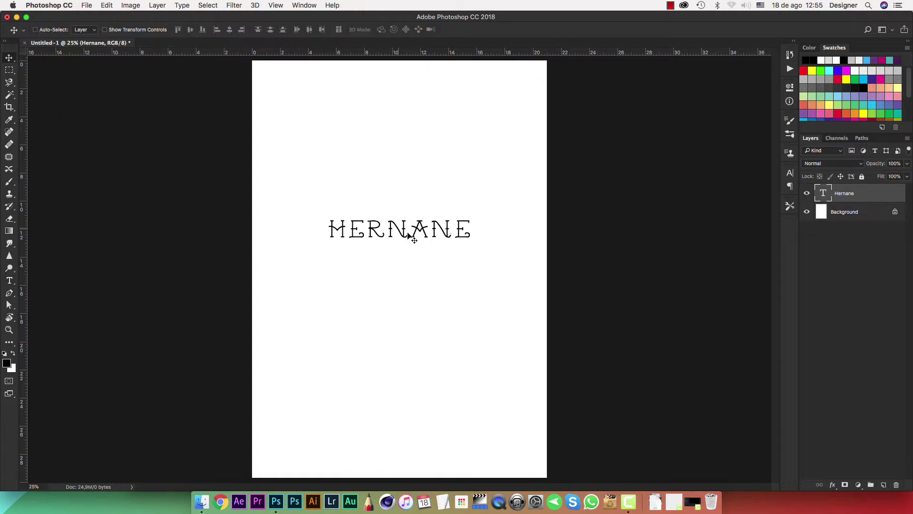
pyautogui.moveTo(407, 239); pyautogui.dragTo(411, 256)
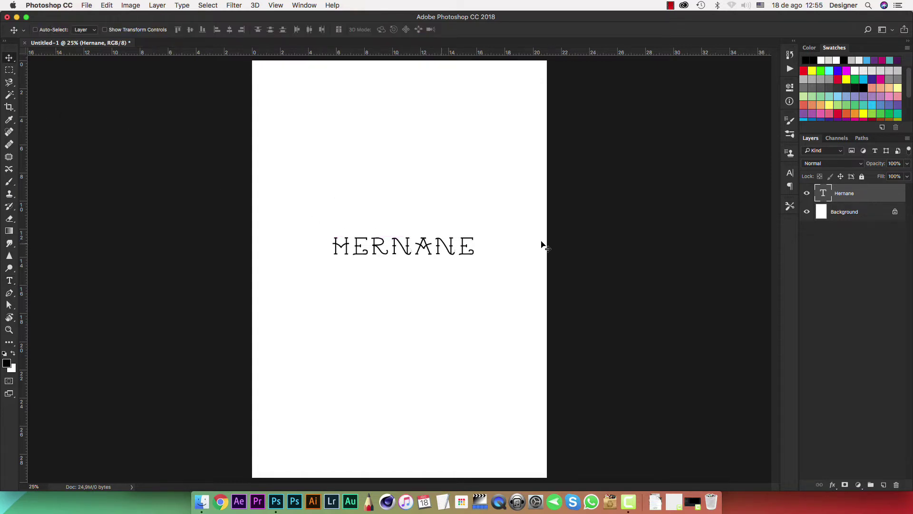
pyautogui.doubleClick(824, 195)
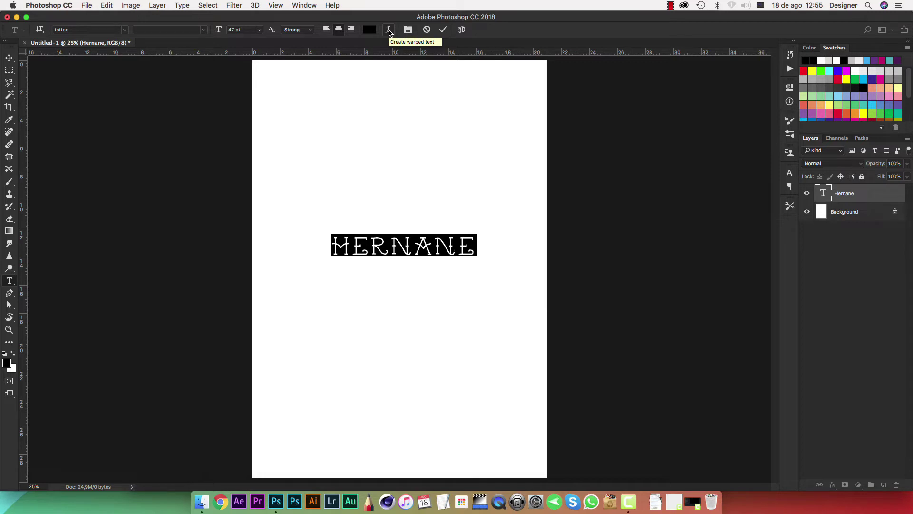
# Try an Arc warp on the name text with bend +36.
pyautogui.click(389, 30)
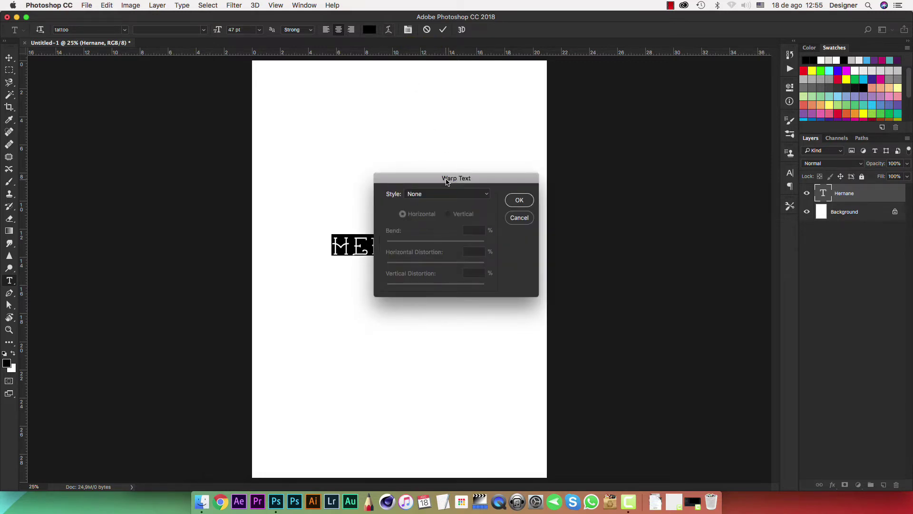
pyautogui.moveTo(446, 181); pyautogui.dragTo(584, 138)
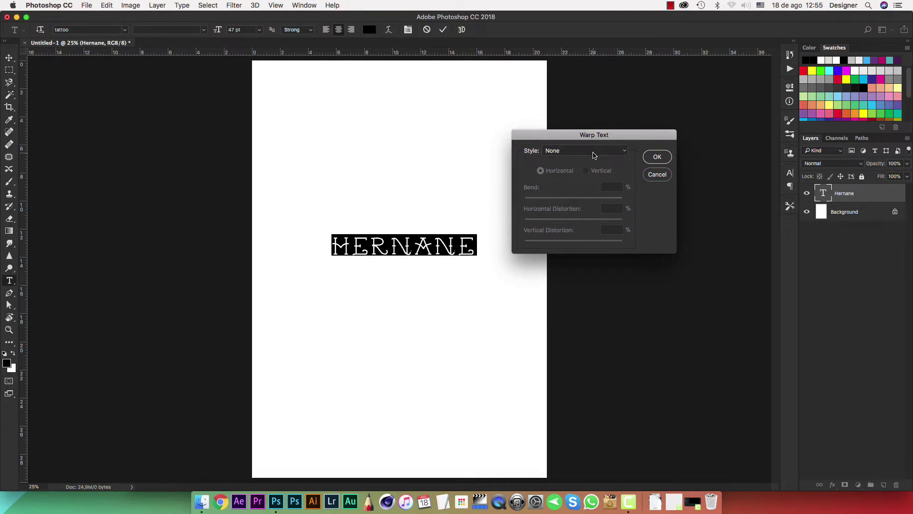
pyautogui.click(594, 152)
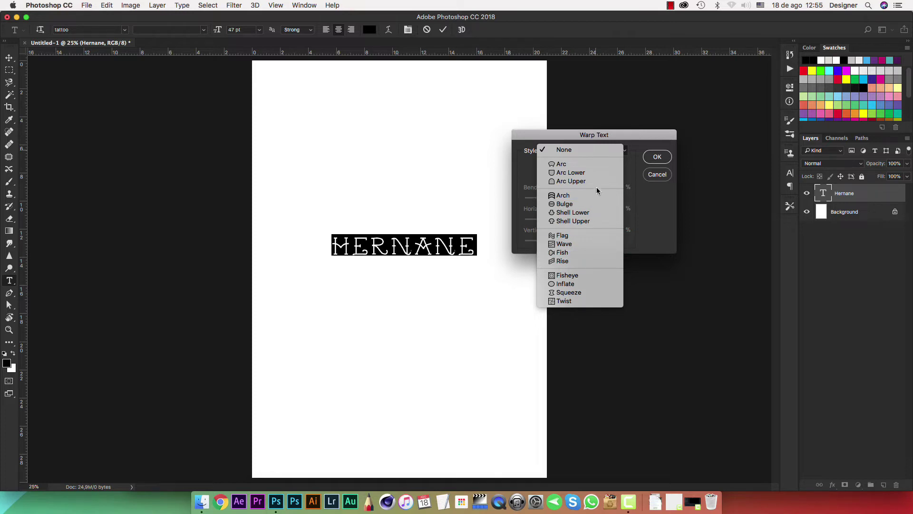
pyautogui.click(572, 165)
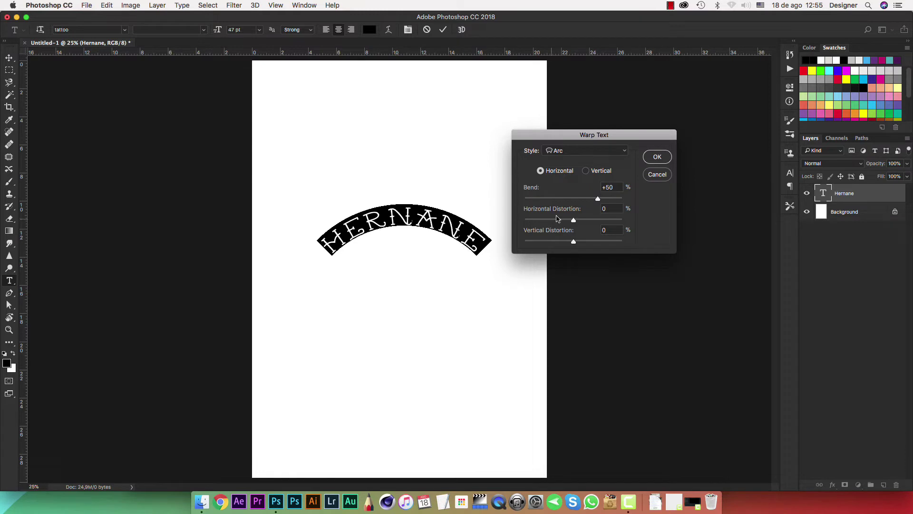
pyautogui.moveTo(598, 199); pyautogui.dragTo(573, 242)
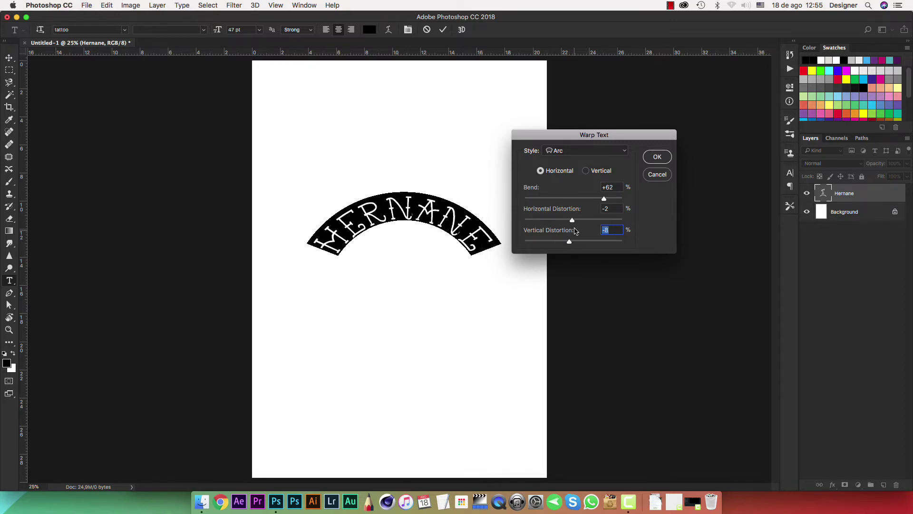
# Switch the warp style to Arc Lower with bend +37.
pyautogui.click(606, 152)
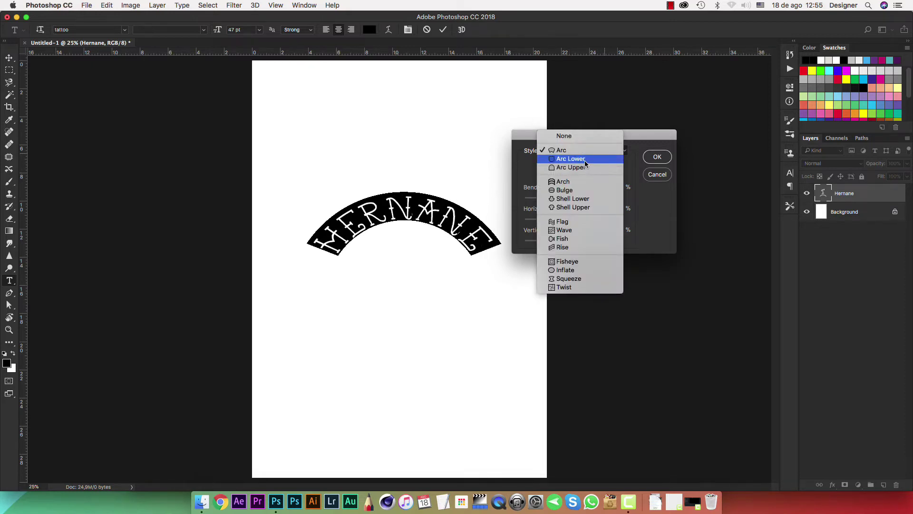
pyautogui.click(584, 161)
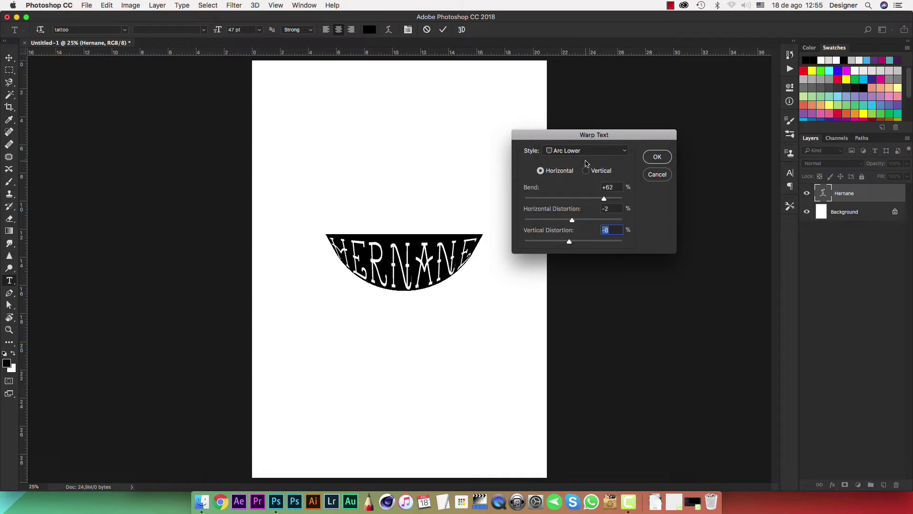
pyautogui.moveTo(603, 198); pyautogui.dragTo(593, 200)
# Apply a Flag warp: bend +95%, horizontal distortion -27%, vertical distortion -8%.
pyautogui.click(600, 151)
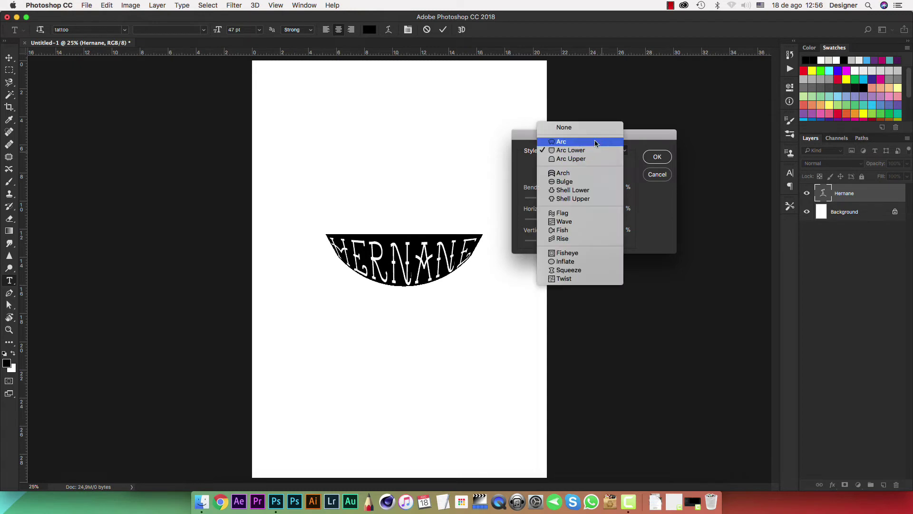
pyautogui.click(571, 214)
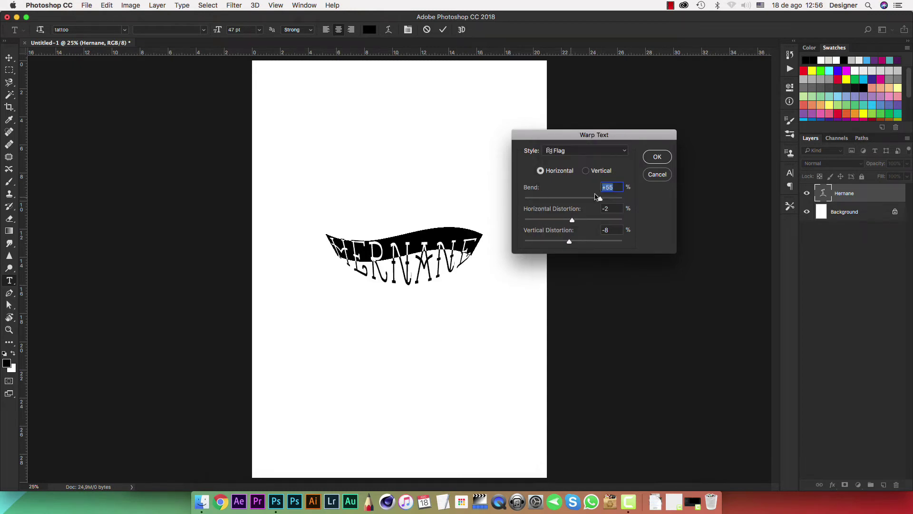
pyautogui.moveTo(593, 199); pyautogui.dragTo(601, 199)
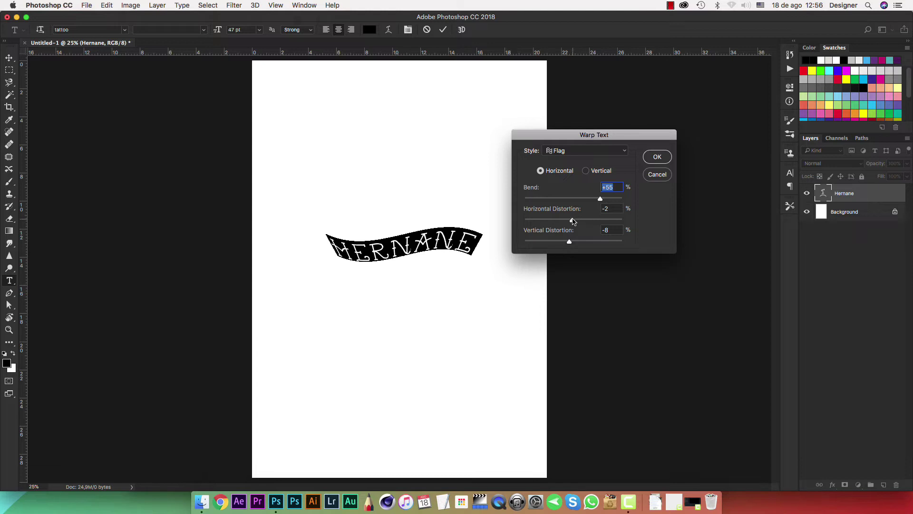
pyautogui.moveTo(572, 220); pyautogui.dragTo(621, 204)
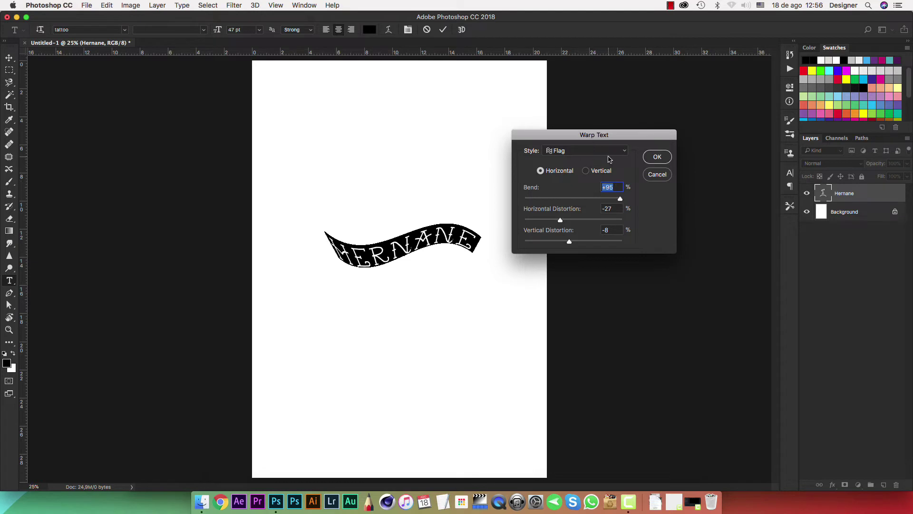
pyautogui.click(657, 159)
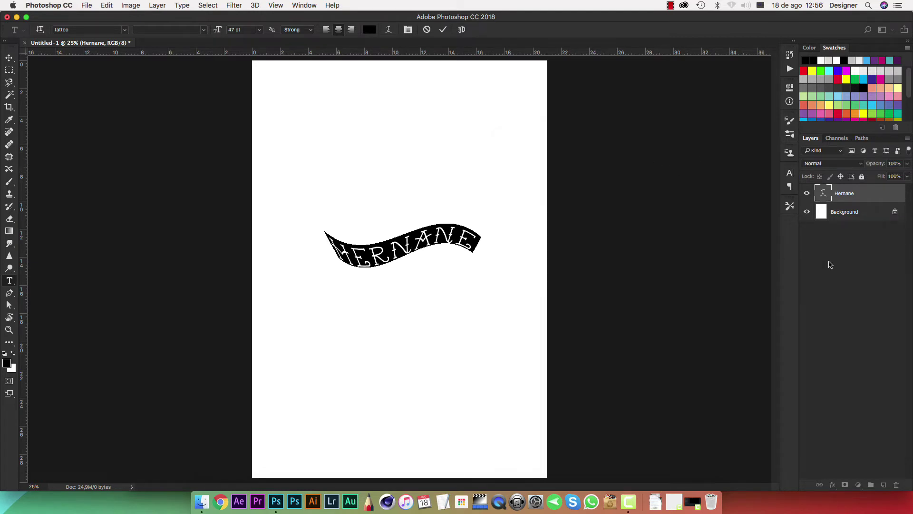
# Commit the warped text and delete the name text layer.
pyautogui.press('super+Return')
pyautogui.press('v')
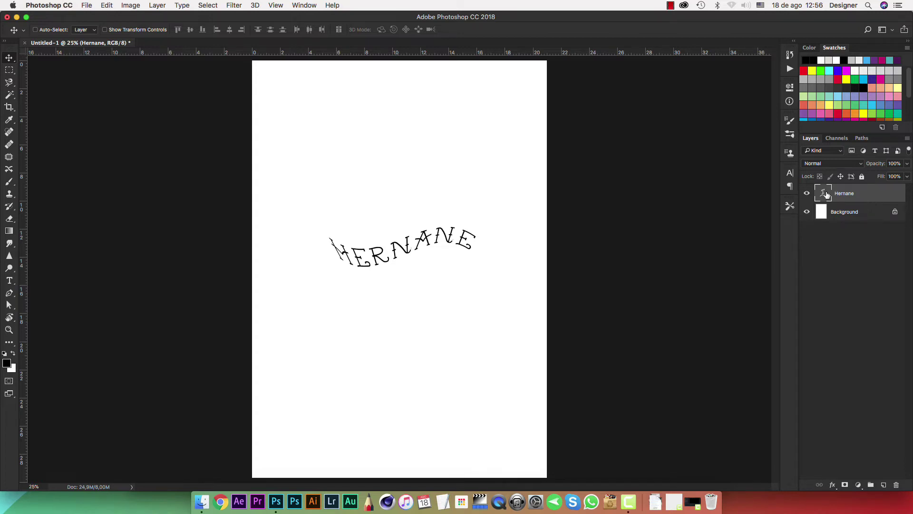
pyautogui.press('Delete')
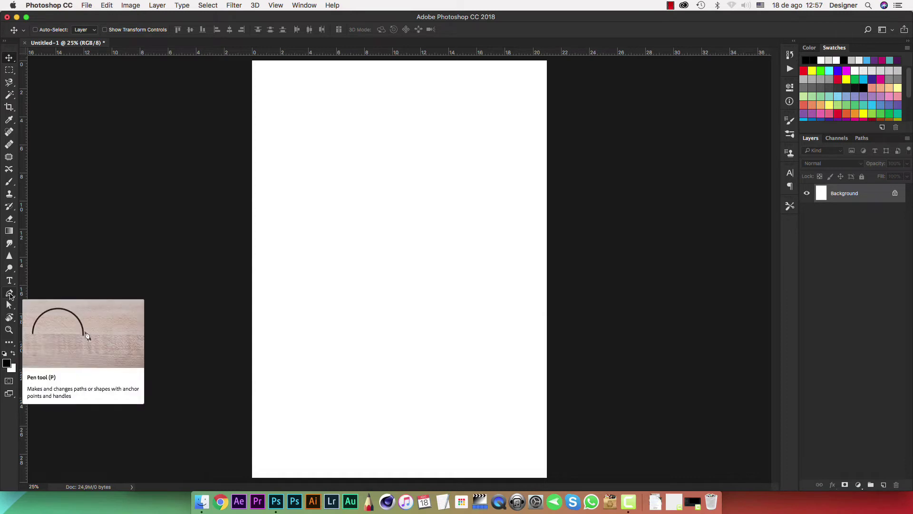
pyautogui.click(10, 295)
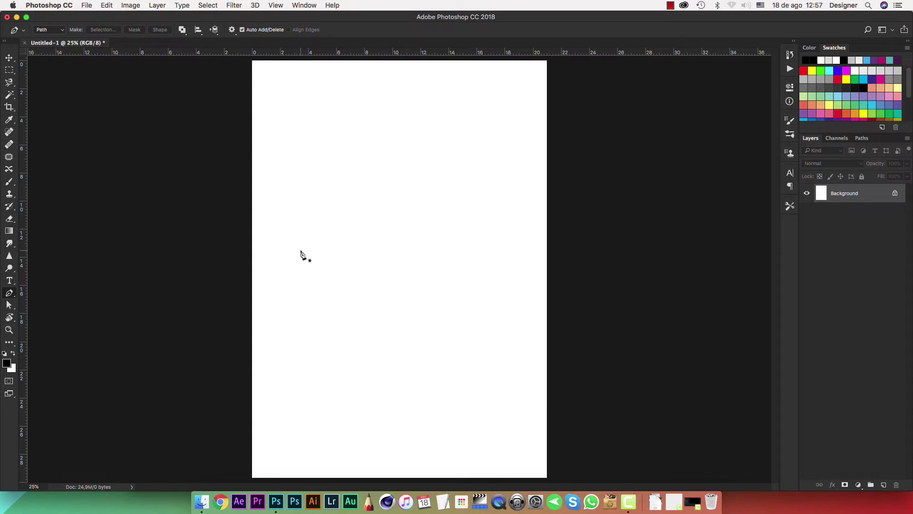
pyautogui.moveTo(300, 251); pyautogui.dragTo(310, 223)
pyautogui.moveTo(417, 160); pyautogui.dragTo(451, 205)
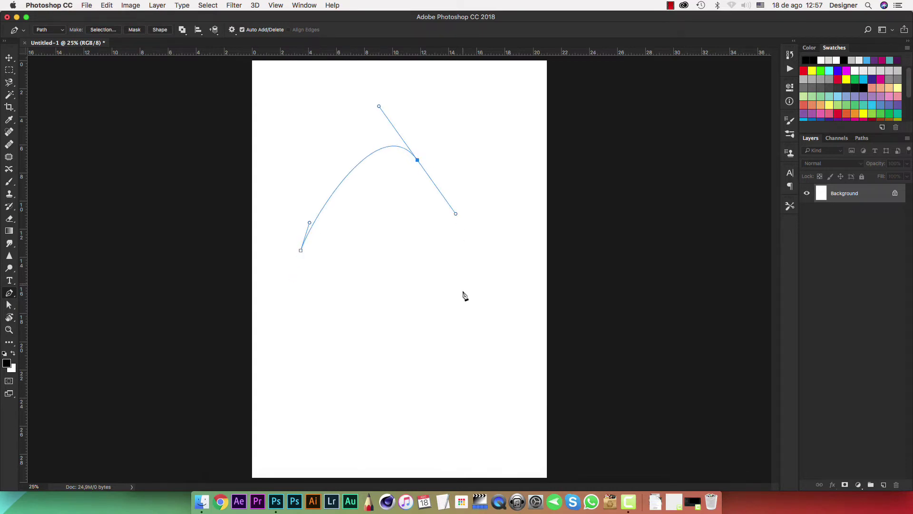
pyautogui.moveTo(465, 298); pyautogui.dragTo(510, 306)
pyautogui.moveTo(517, 214); pyautogui.dragTo(444, 153)
pyautogui.moveTo(370, 258); pyautogui.dragTo(387, 327)
pyautogui.moveTo(462, 383); pyautogui.dragTo(487, 376)
pyautogui.moveTo(443, 270); pyautogui.dragTo(399, 306)
pyautogui.press('super+z')
pyautogui.press('Escape')
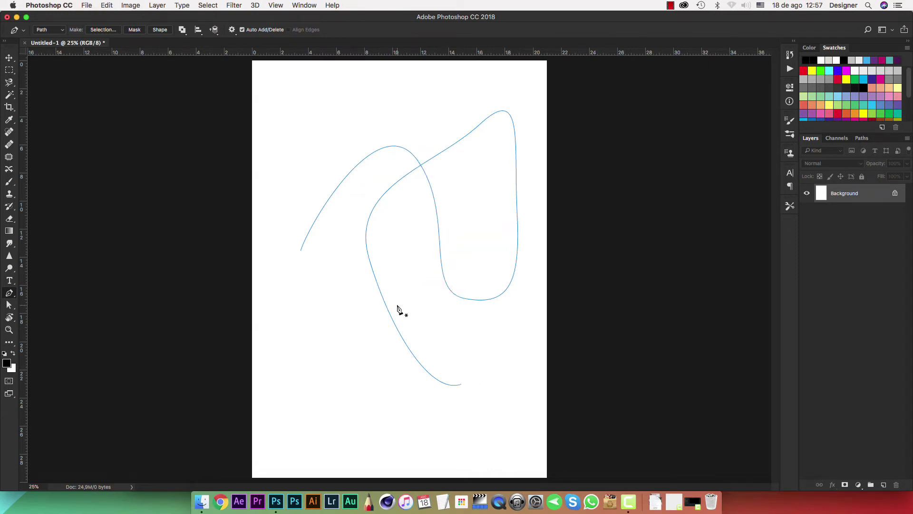
pyautogui.press('Escape')
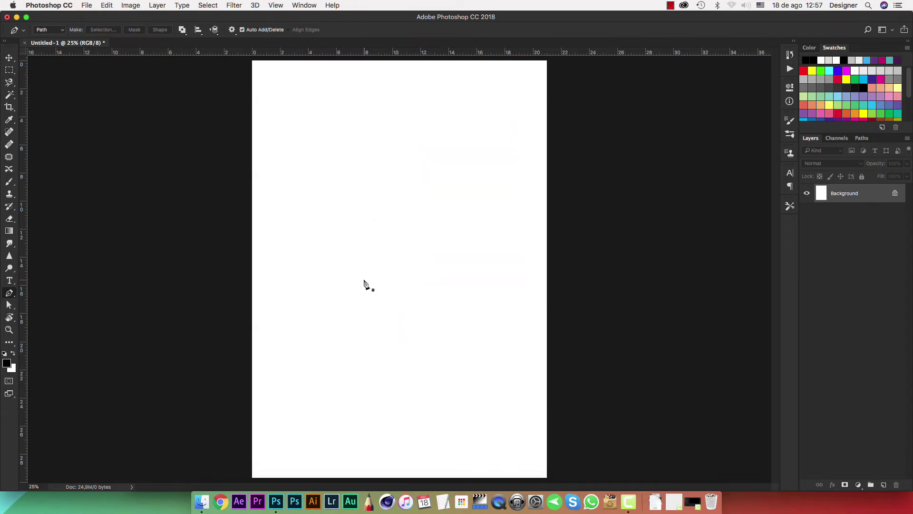
pyautogui.click(304, 246)
pyautogui.moveTo(303, 236); pyautogui.dragTo(313, 207)
pyautogui.press('Escape')
pyautogui.press('z')
pyautogui.press('super+z')
pyautogui.press('alt+super+z')
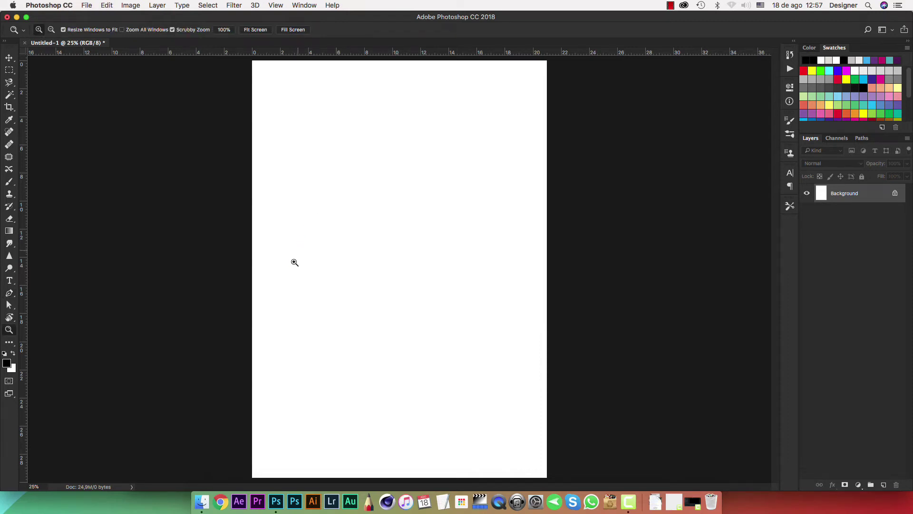
pyautogui.press('p')
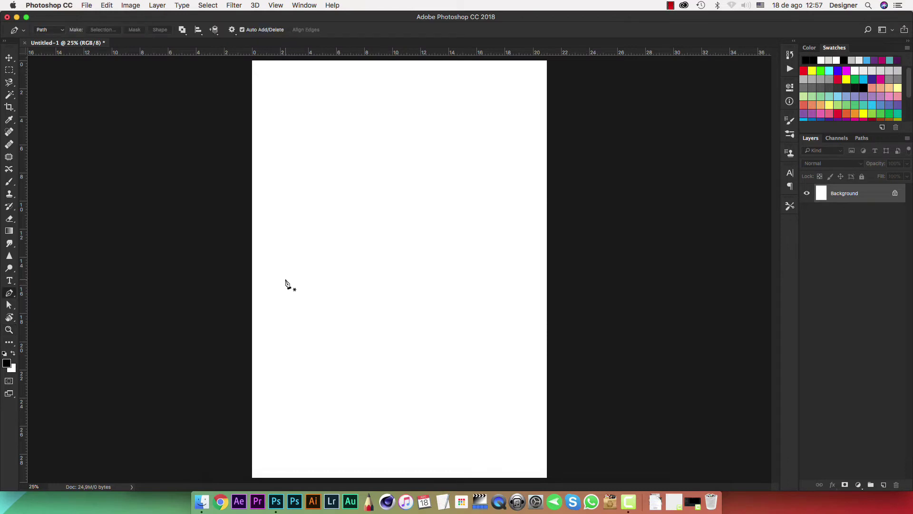
# Draw a winding open pen path of six smooth anchors in S-shaped curves.
pyautogui.moveTo(286, 279); pyautogui.dragTo(295, 233)
pyautogui.moveTo(376, 227); pyautogui.dragTo(428, 251)
pyautogui.moveTo(473, 199); pyautogui.dragTo(480, 172)
pyautogui.moveTo(515, 217); pyautogui.dragTo(513, 273)
pyautogui.moveTo(401, 329); pyautogui.dragTo(349, 299)
pyautogui.moveTo(306, 359); pyautogui.dragTo(308, 410)
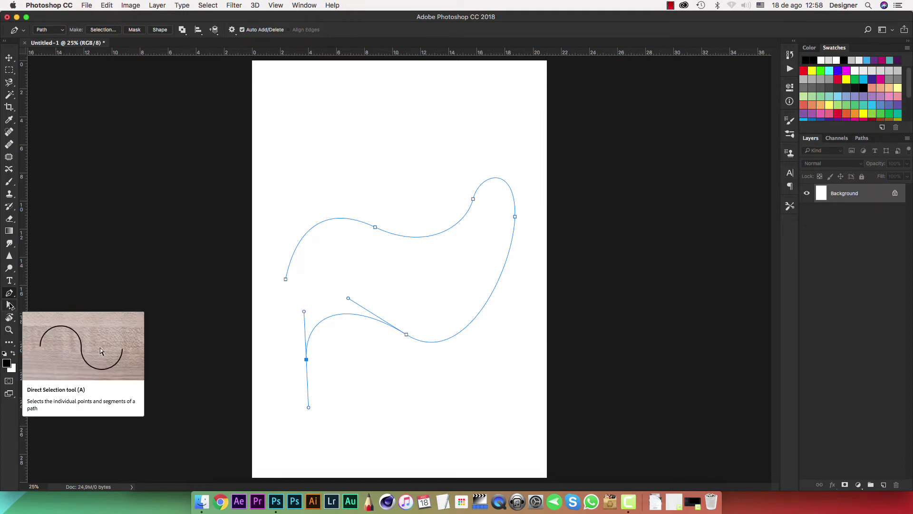
# Reshape the path's upper and right curves by adjusting anchors and handles with Direct Selection.
pyautogui.click(10, 305)
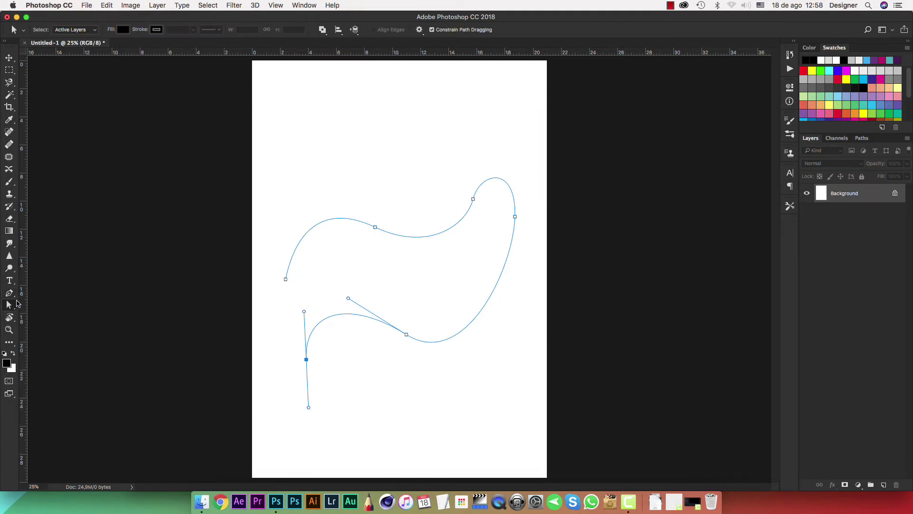
pyautogui.click(376, 228)
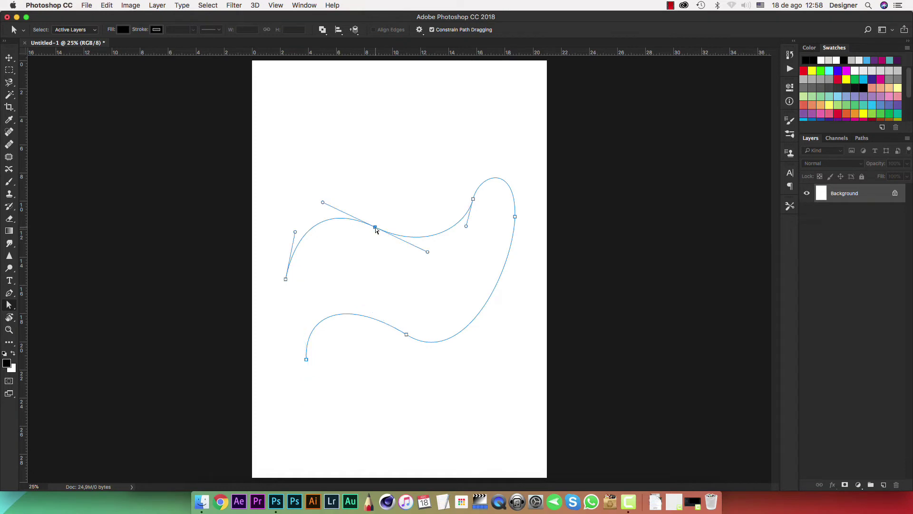
pyautogui.moveTo(428, 253); pyautogui.dragTo(412, 238)
pyautogui.moveTo(414, 270); pyautogui.dragTo(413, 269)
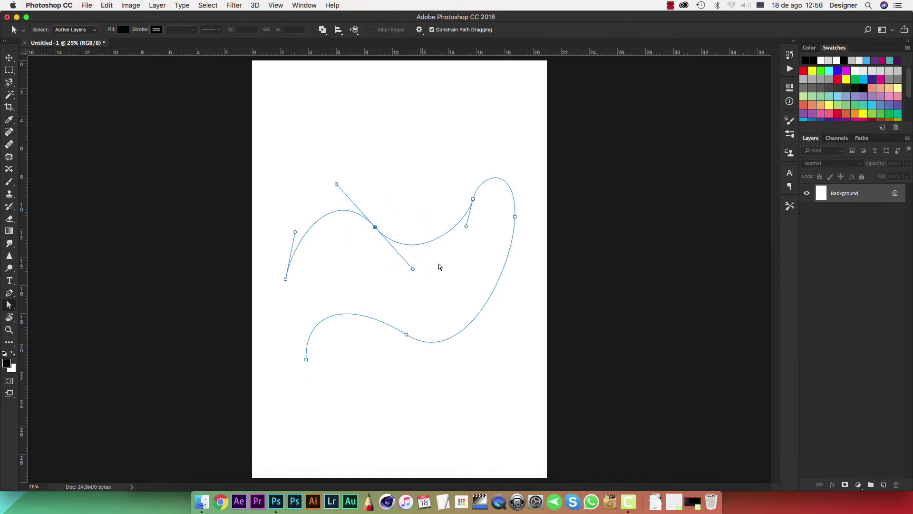
pyautogui.moveTo(466, 228)
pyautogui.mouseDown()
pyautogui.moveTo(452, 224)
pyautogui.moveTo(467, 225)
pyautogui.mouseUp()
pyautogui.click(515, 218)
pyautogui.moveTo(514, 273); pyautogui.dragTo(526, 262)
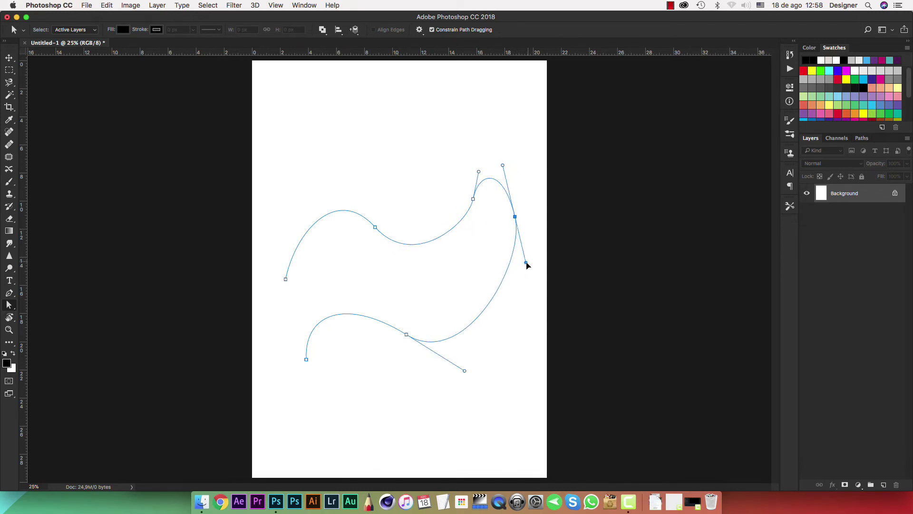
# Raise the lower anchor, delete the end point, then clear the whole path.
pyautogui.click(406, 334)
pyautogui.moveTo(407, 335); pyautogui.dragTo(415, 300)
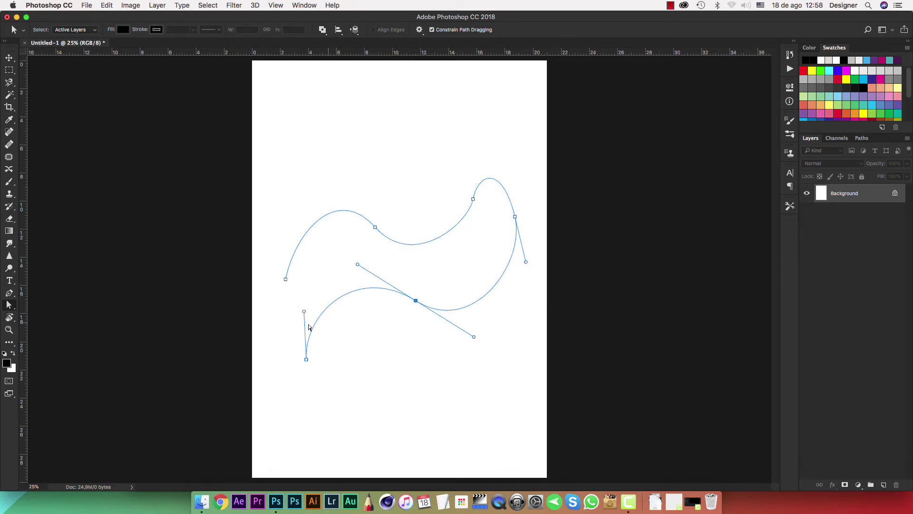
pyautogui.moveTo(306, 359); pyautogui.dragTo(352, 404)
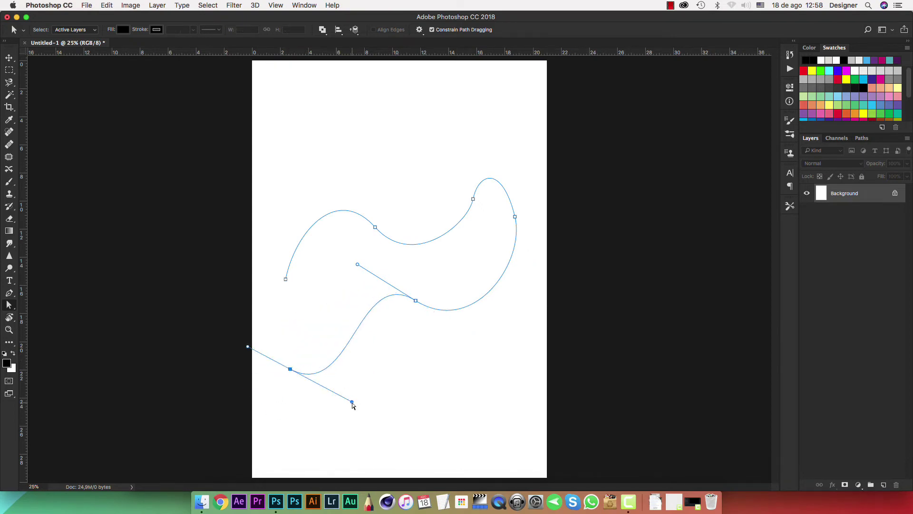
pyautogui.press('BackSpace')
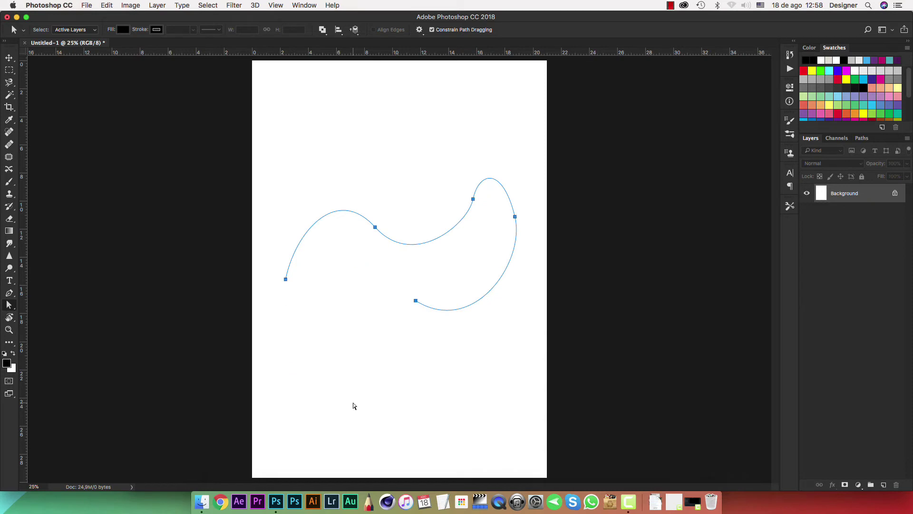
pyautogui.press('BackSpace')
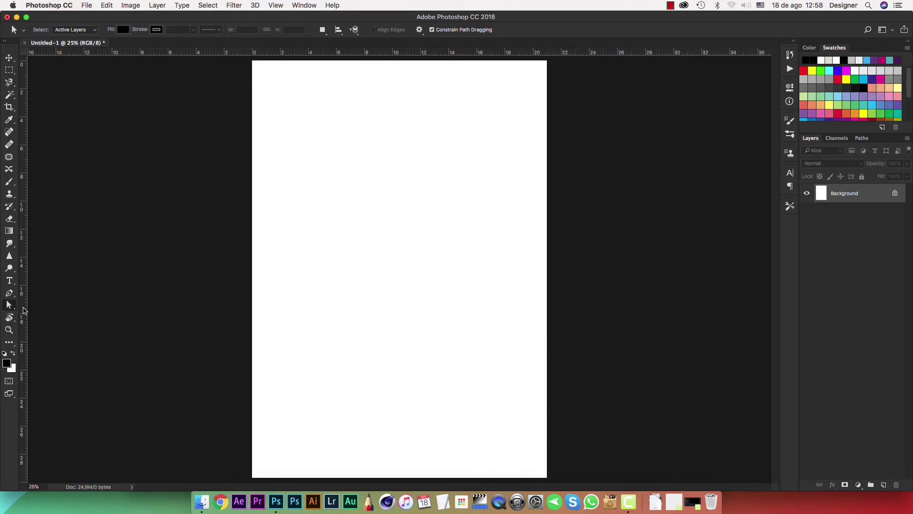
# Draw a three-anchor pen path curving up from lower left to upper right.
pyautogui.click(9, 294)
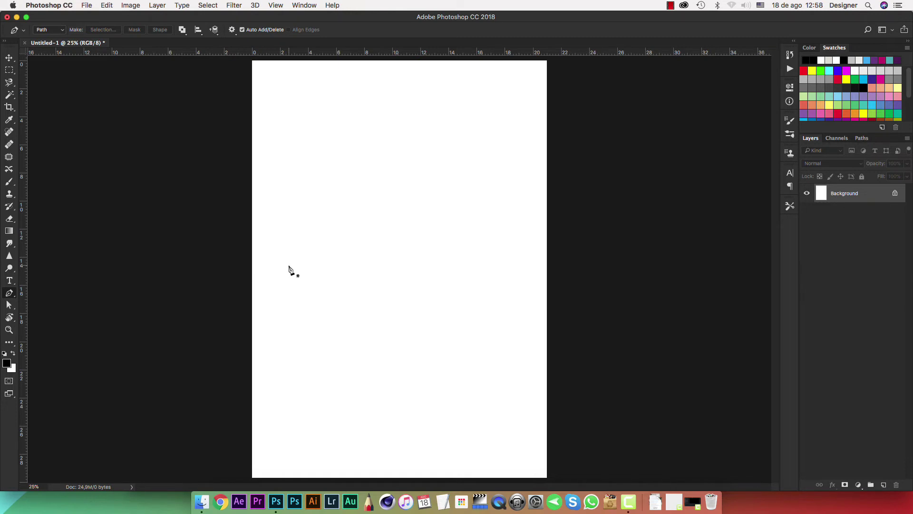
pyautogui.click(284, 291)
pyautogui.moveTo(359, 219); pyautogui.dragTo(442, 200)
pyautogui.moveTo(475, 140); pyautogui.dragTo(483, 121)
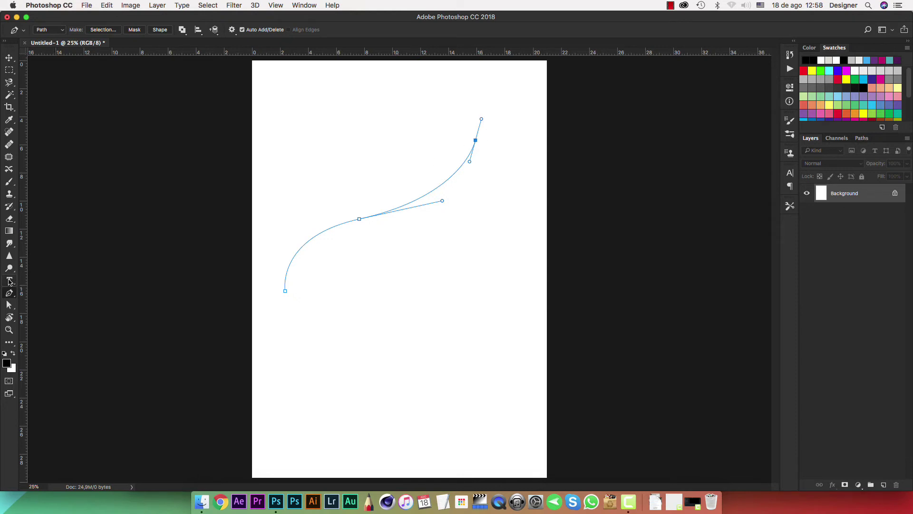
pyautogui.click(9, 280)
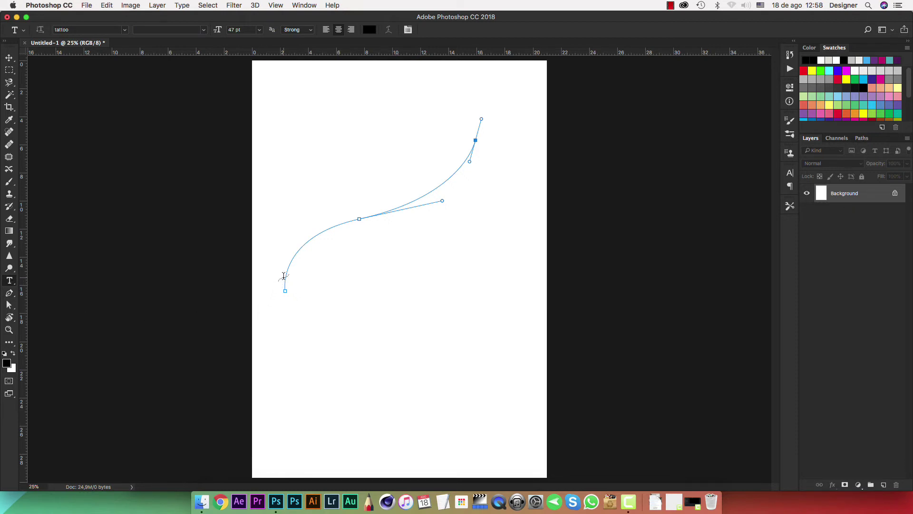
# Type the full name on the curved path and set its size to 18 pt.
pyautogui.click(284, 276)
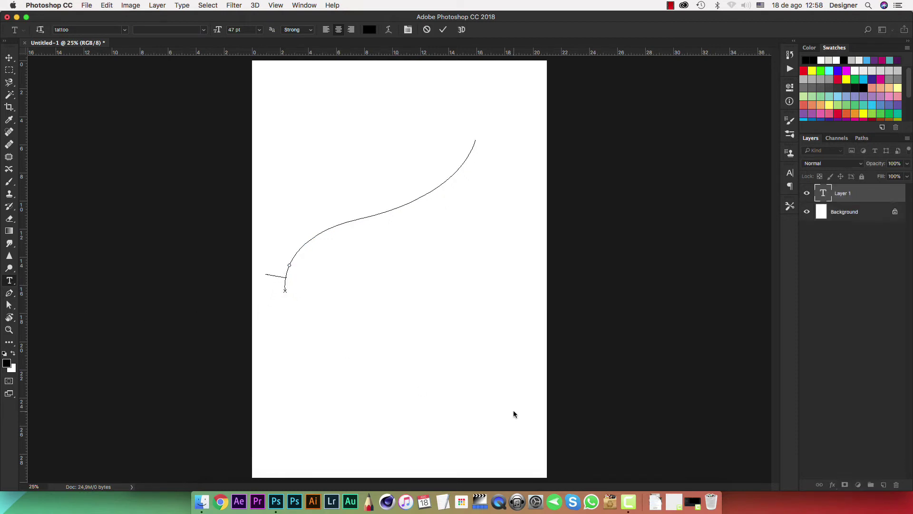
pyautogui.write('M')
pyautogui.click(808, 192)
pyautogui.click(791, 173)
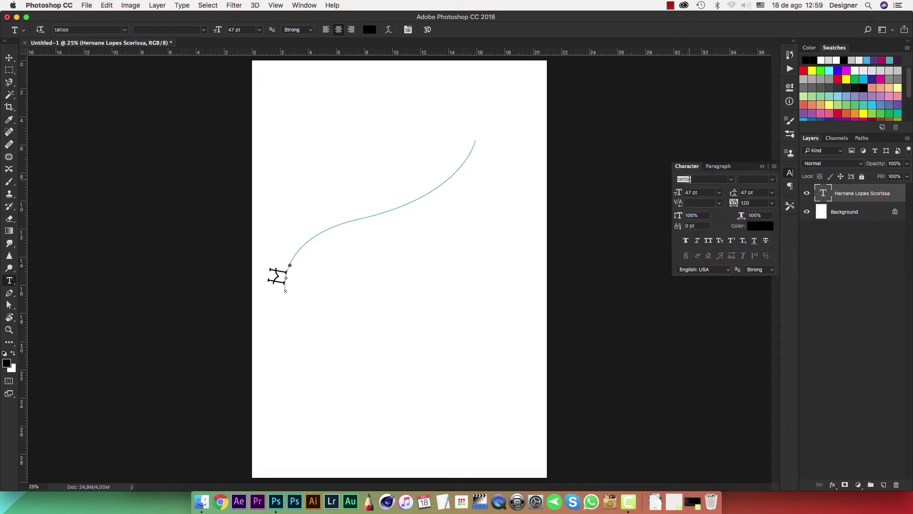
pyautogui.click(719, 192)
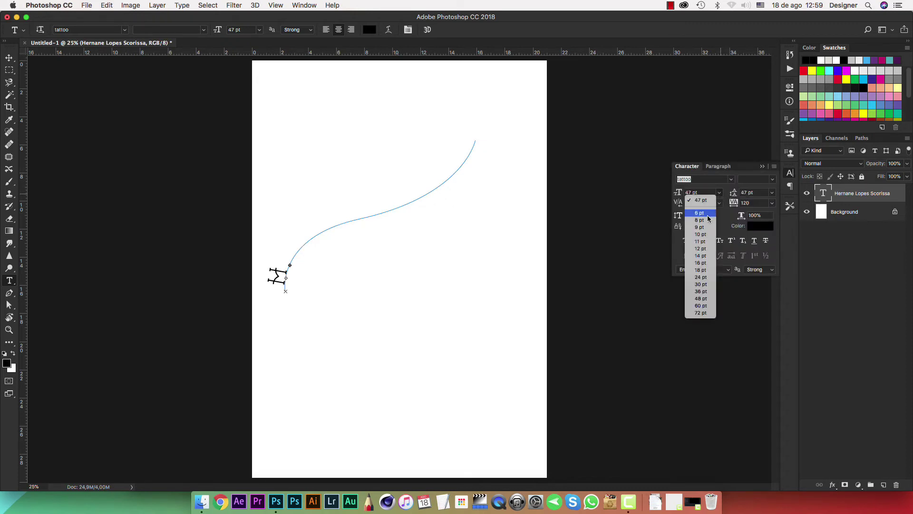
pyautogui.click(704, 270)
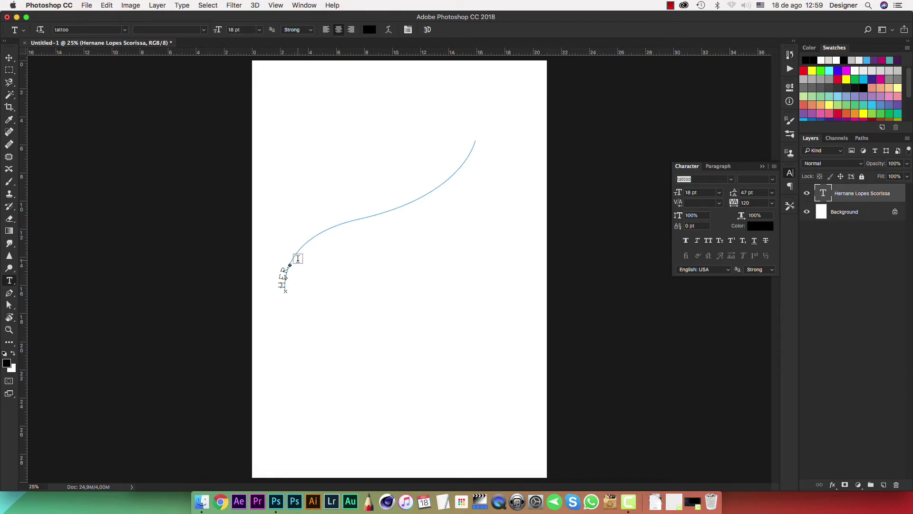
pyautogui.click(9, 305)
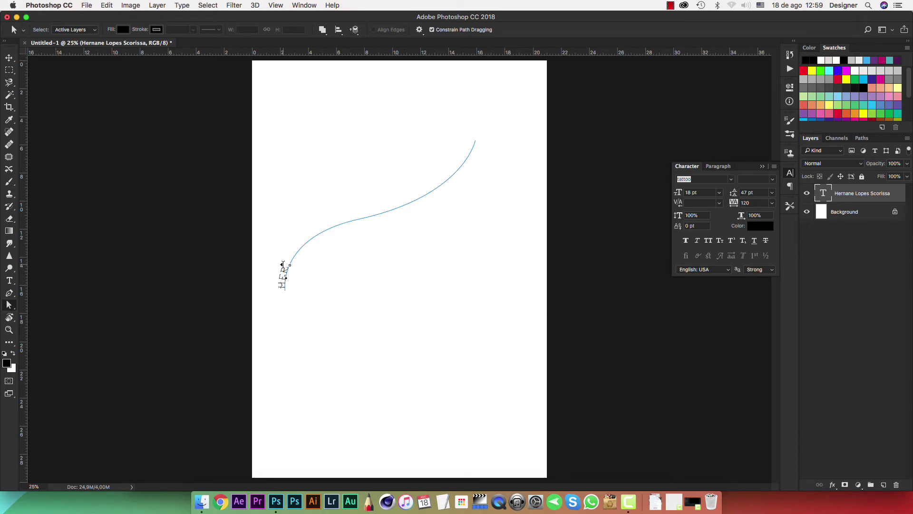
# Drag the text markers so the full name spans the curve's middle above the line.
pyautogui.moveTo(283, 265)
pyautogui.mouseDown()
pyautogui.moveTo(319, 230)
pyautogui.moveTo(426, 187)
pyautogui.mouseUp()
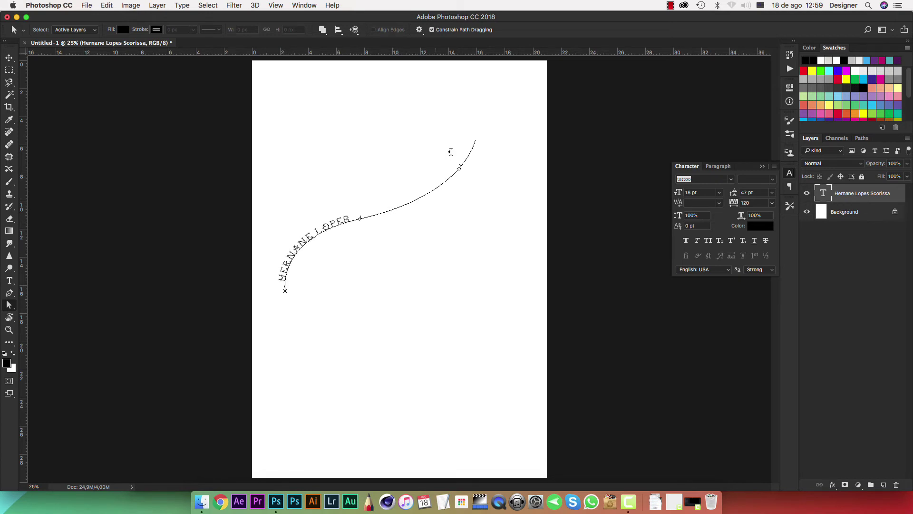
pyautogui.moveTo(461, 137); pyautogui.dragTo(348, 192)
pyautogui.moveTo(439, 152)
pyautogui.mouseDown()
pyautogui.moveTo(444, 139)
pyautogui.moveTo(401, 177)
pyautogui.moveTo(341, 195)
pyautogui.moveTo(410, 174)
pyautogui.moveTo(429, 151)
pyautogui.mouseUp()
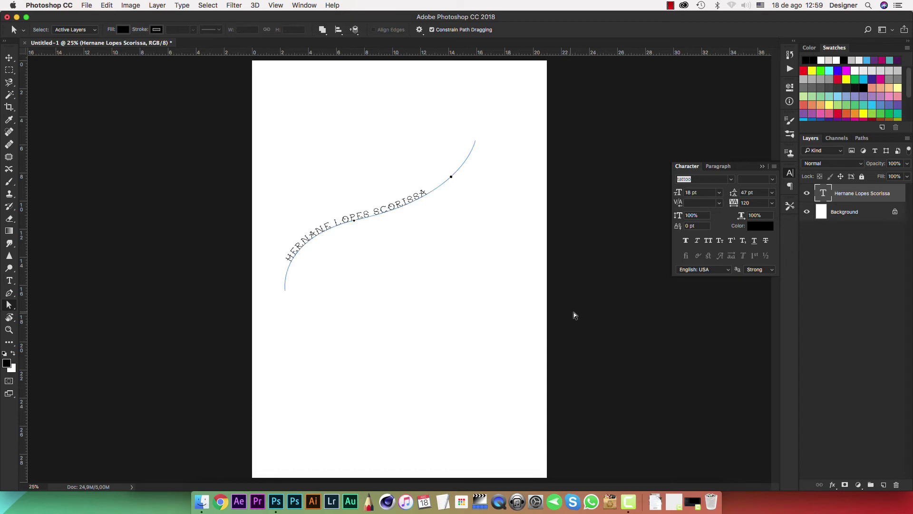
pyautogui.click(871, 282)
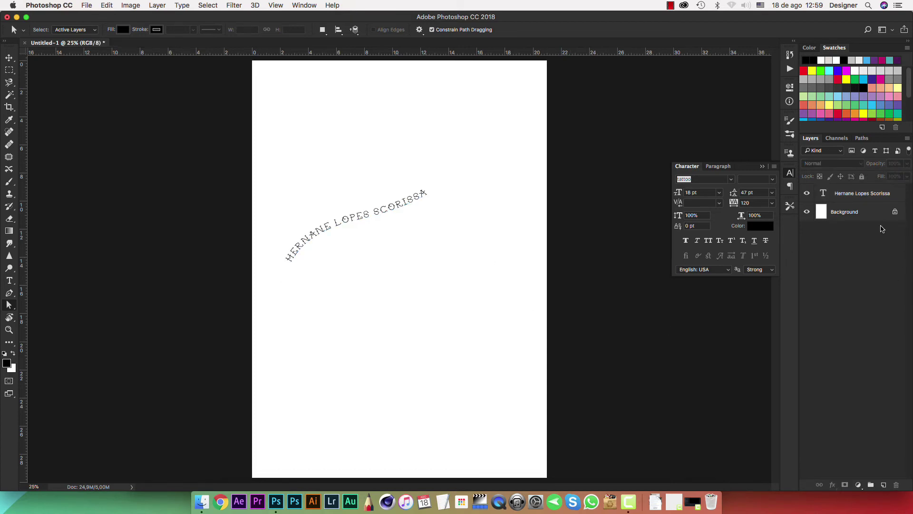
pyautogui.click(861, 195)
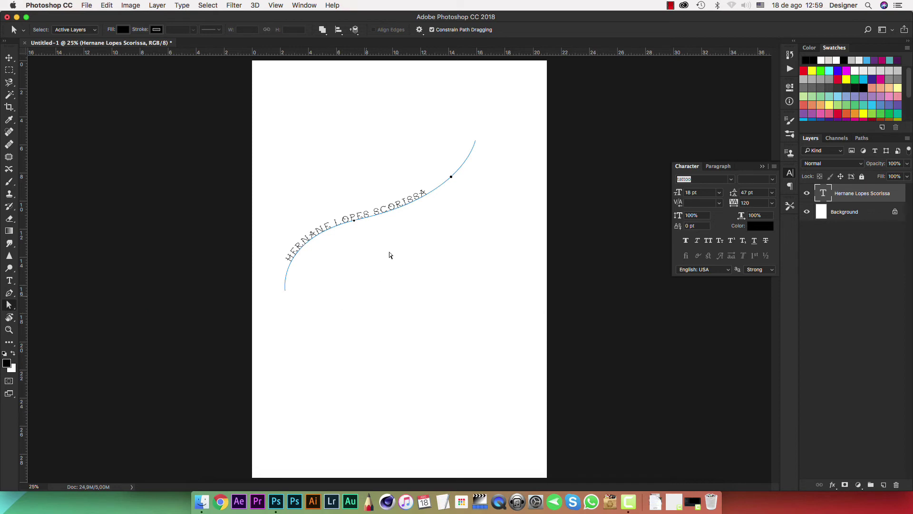
pyautogui.moveTo(353, 217); pyautogui.dragTo(406, 298)
pyautogui.moveTo(358, 197); pyautogui.dragTo(373, 211)
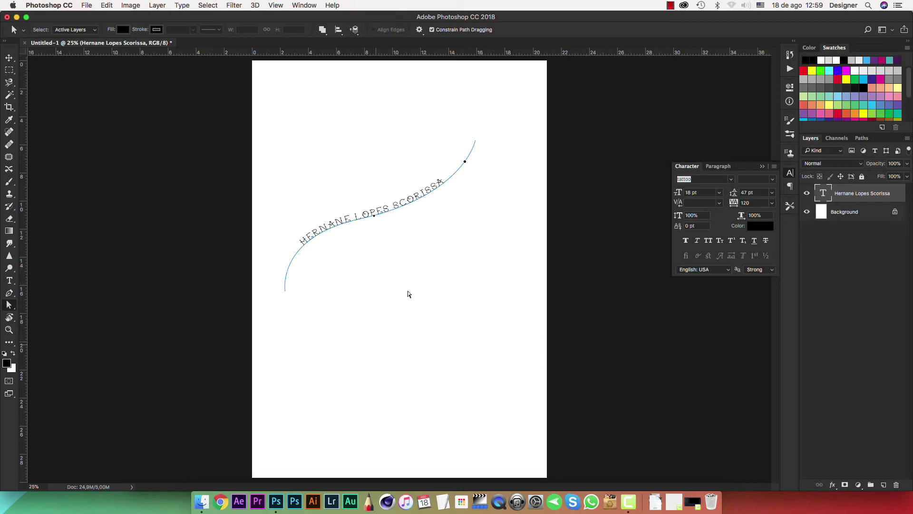
pyautogui.moveTo(370, 212)
pyautogui.mouseDown()
pyautogui.moveTo(304, 229)
pyautogui.moveTo(395, 193)
pyautogui.moveTo(308, 222)
pyautogui.moveTo(365, 197)
pyautogui.mouseUp()
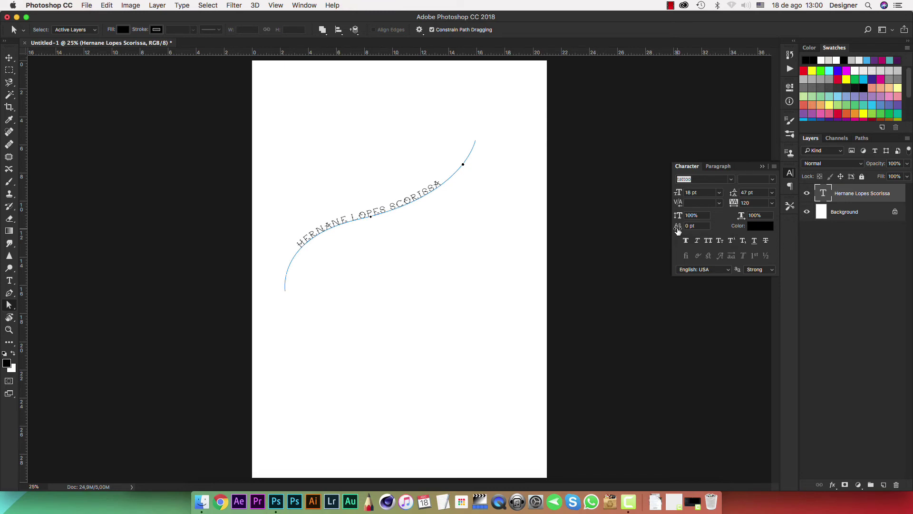
# Give the path text a -1 pt baseline shift and 420 tracking.
pyautogui.moveTo(678, 231)
pyautogui.mouseDown()
pyautogui.moveTo(695, 229)
pyautogui.moveTo(667, 232)
pyautogui.mouseUp()
pyautogui.click(686, 227)
pyautogui.write('-1')
pyautogui.press('Return')
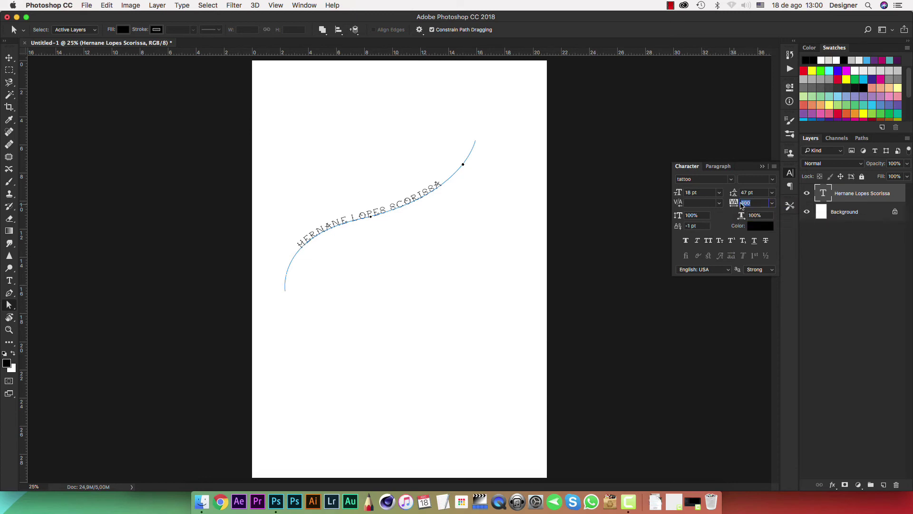
pyautogui.moveTo(735, 206); pyautogui.dragTo(732, 205)
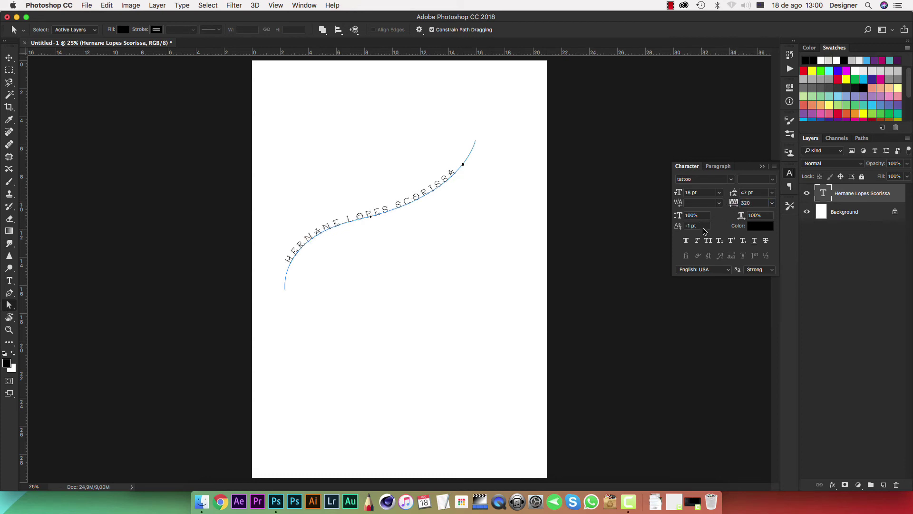
pyautogui.click(755, 207)
pyautogui.press('Return')
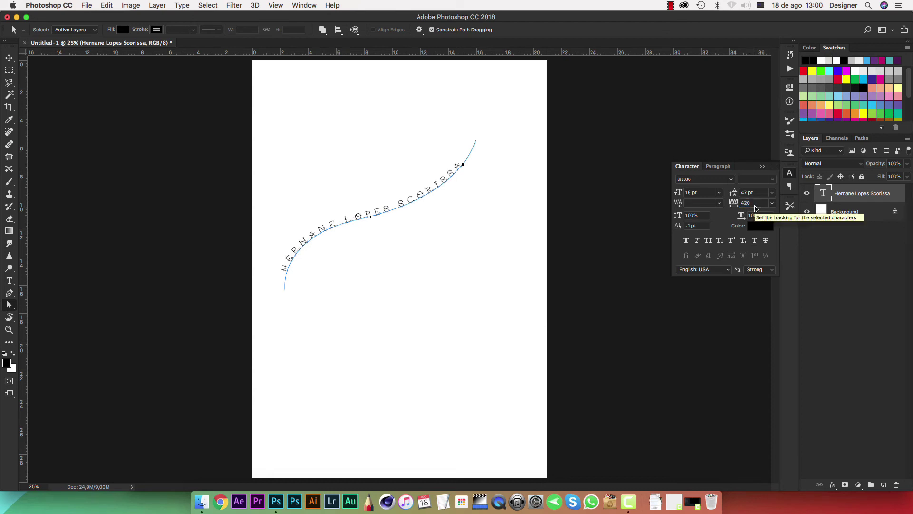
pyautogui.click(763, 167)
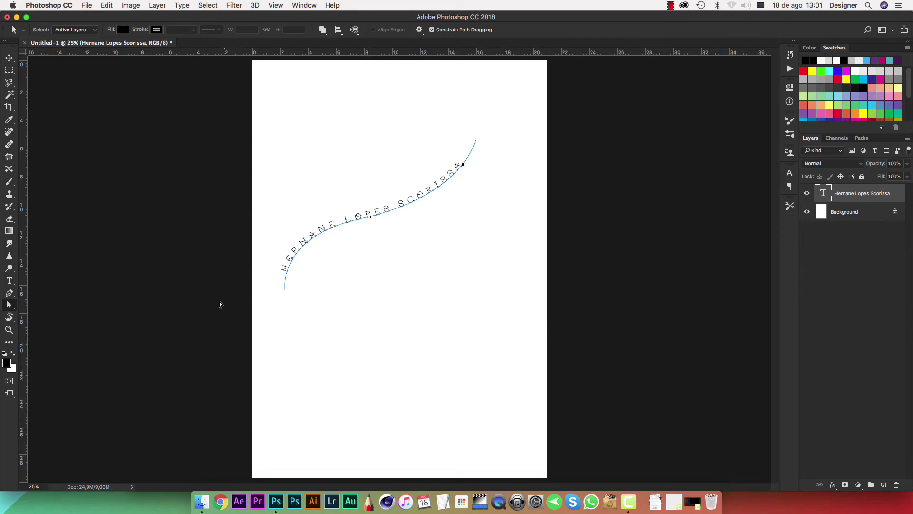
# Slide the text toward the curve's upper-right end, then delete the name text layer.
pyautogui.moveTo(370, 215)
pyautogui.mouseDown()
pyautogui.moveTo(382, 209)
pyautogui.moveTo(358, 214)
pyautogui.moveTo(380, 224)
pyautogui.mouseUp()
pyautogui.click(856, 189)
pyautogui.press('BackSpace')
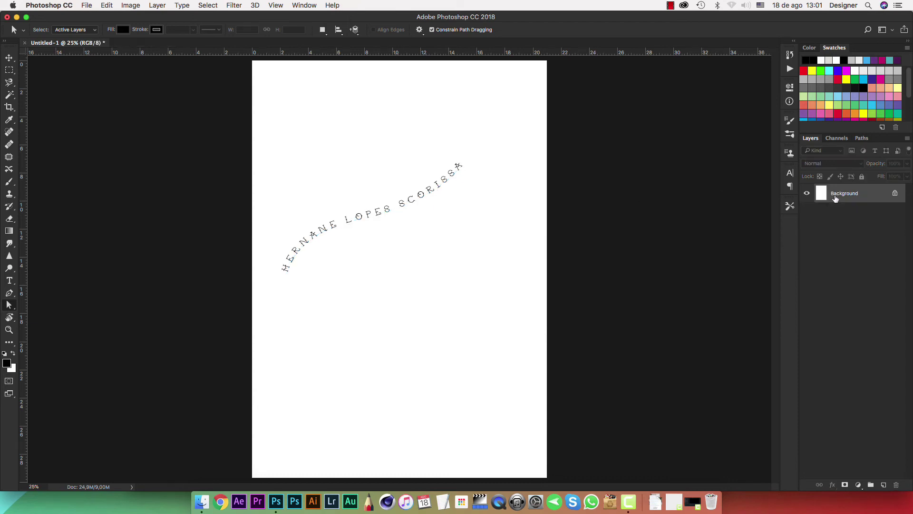
# Pick the Ellipse Tool from the shape flyout and set its mode to Shape.
pyautogui.press('u')
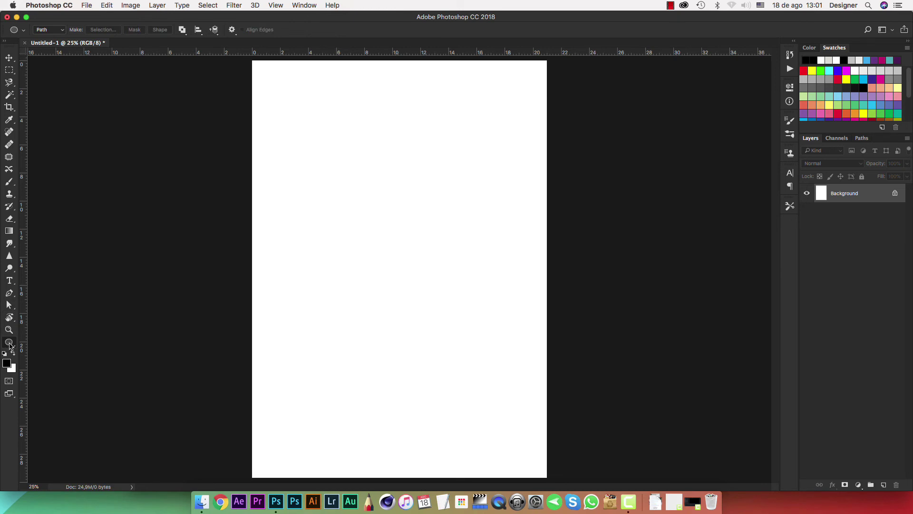
pyautogui.click(10, 345)
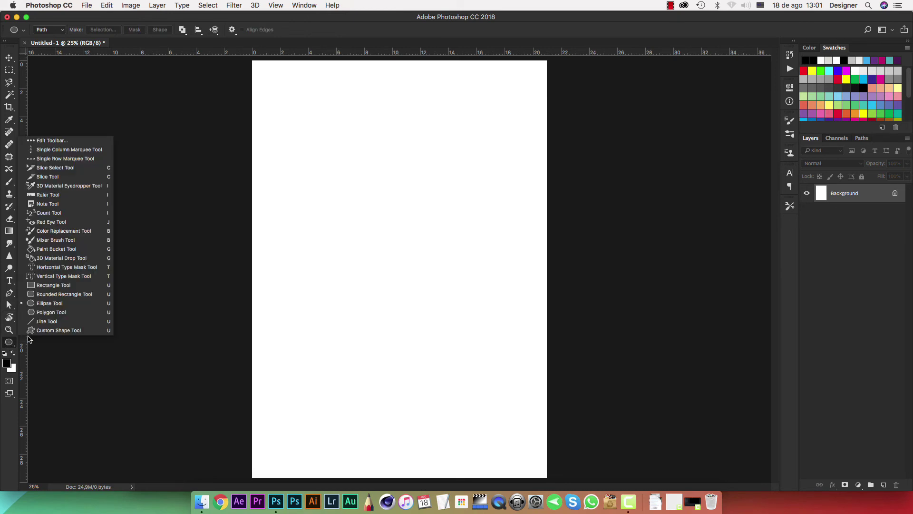
pyautogui.click(60, 307)
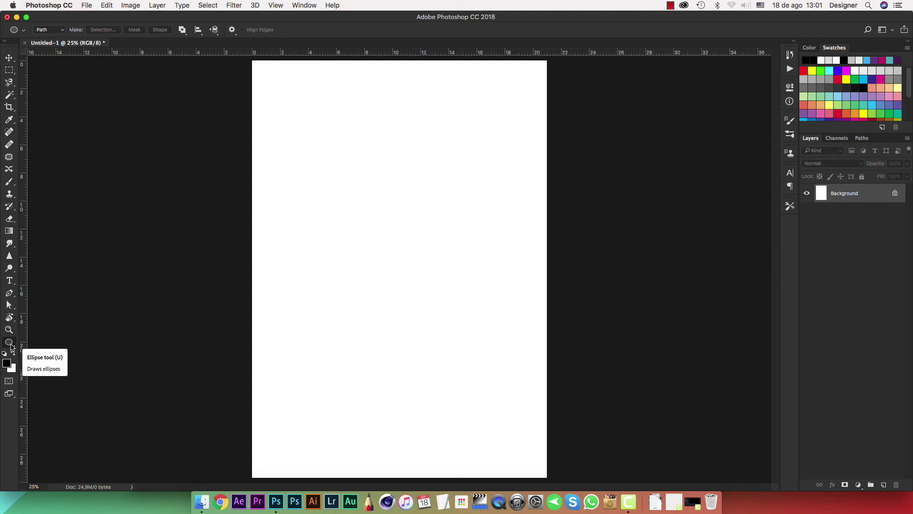
pyautogui.click(11, 348)
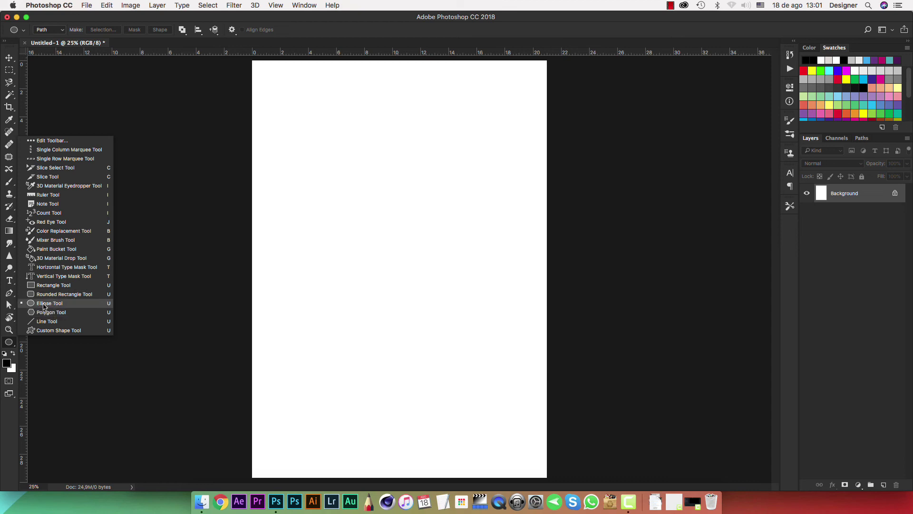
pyautogui.click(45, 304)
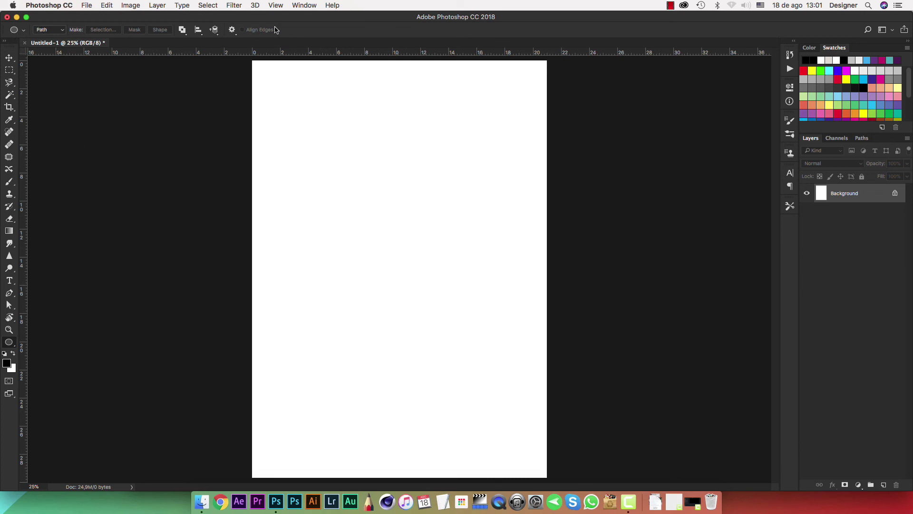
pyautogui.click(63, 31)
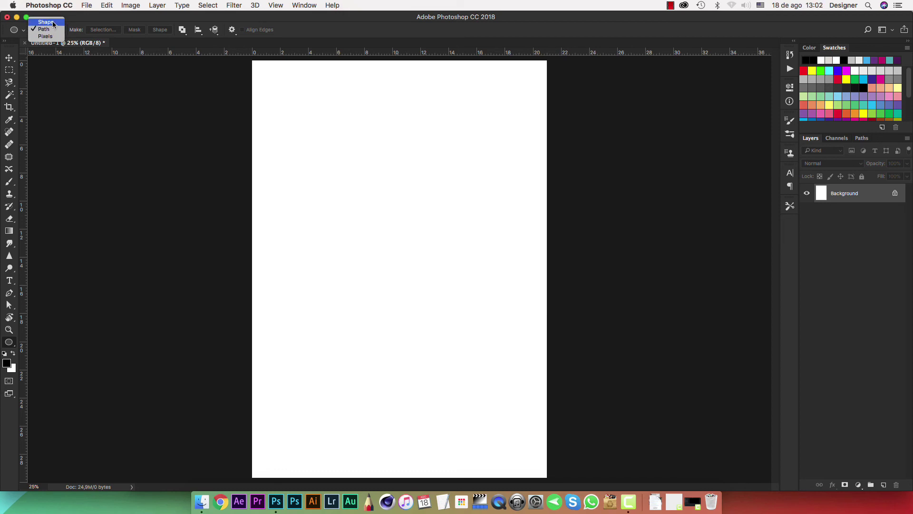
pyautogui.click(46, 22)
# Undo the teal circle shape and redraw it as a 1163 × 1163 px circular path.
pyautogui.moveTo(339, 261); pyautogui.dragTo(350, 277)
pyautogui.moveTo(386, 216); pyautogui.dragTo(458, 164)
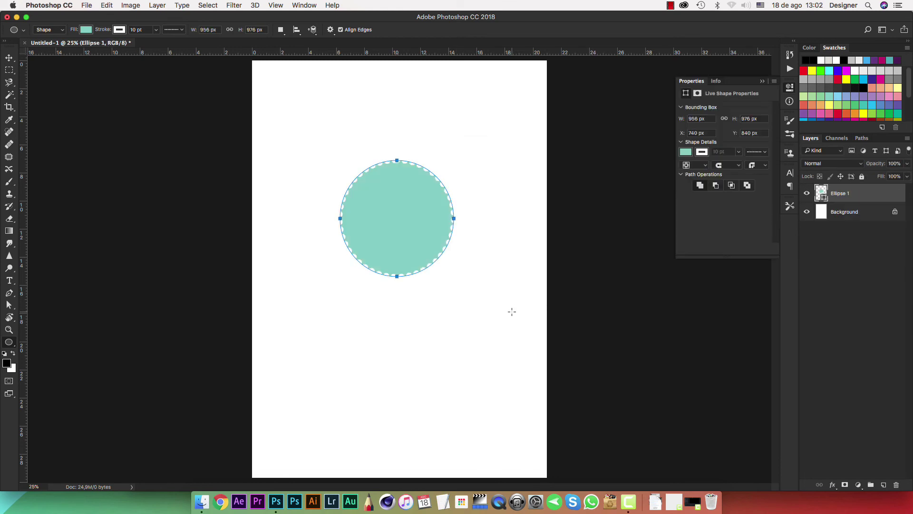
pyautogui.press('super+z')
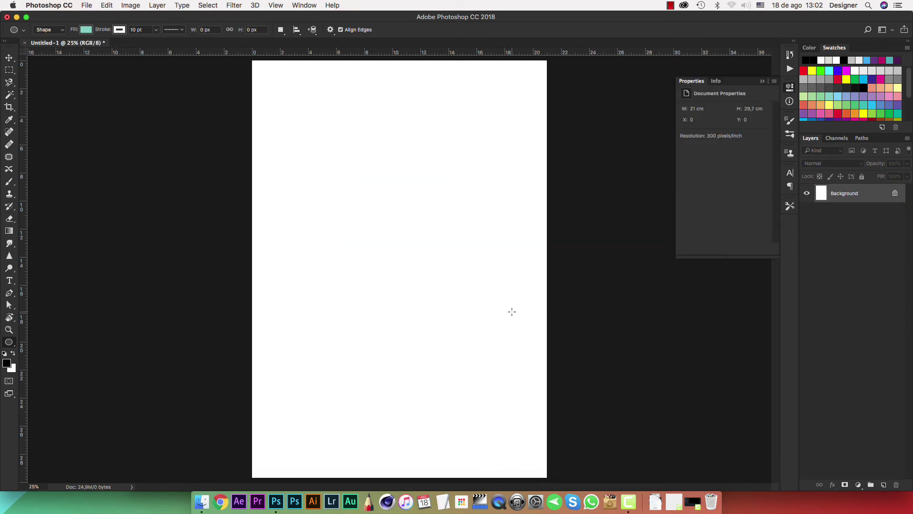
pyautogui.click(57, 30)
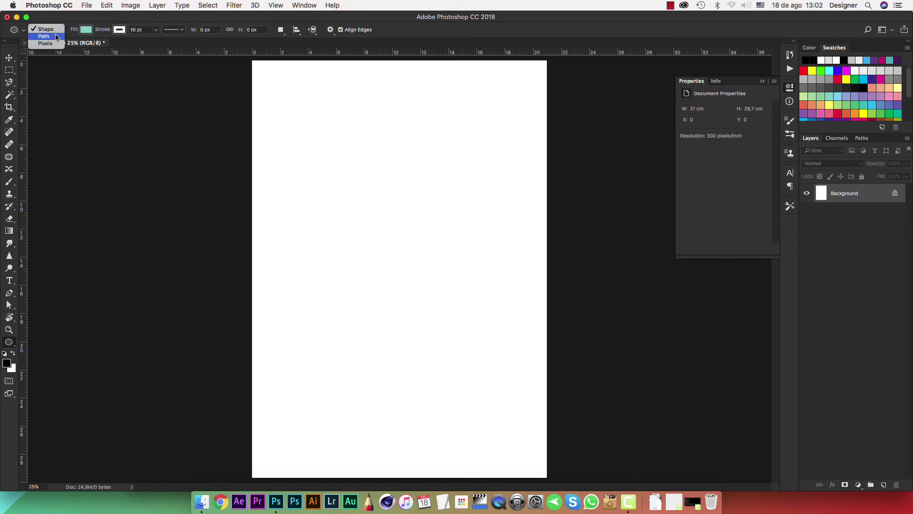
pyautogui.click(44, 36)
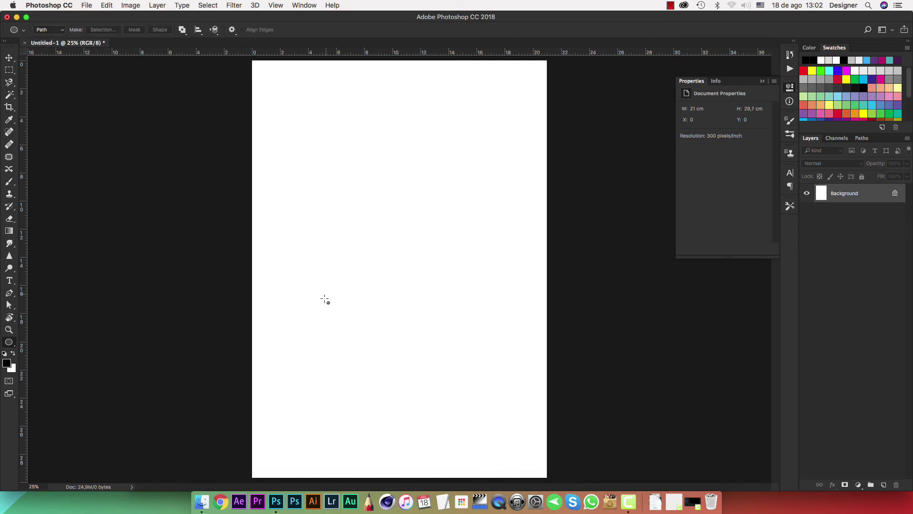
pyautogui.moveTo(329, 318); pyautogui.dragTo(468, 162)
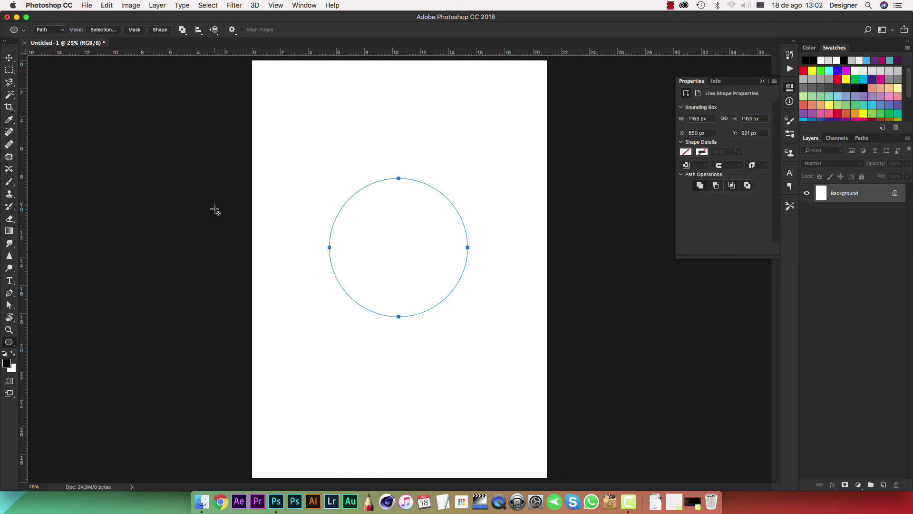
# Type 'CURSO DE PHOTOSHOP PARA TATAADORES' as text on the circle path's outer edge.
pyautogui.click(10, 281)
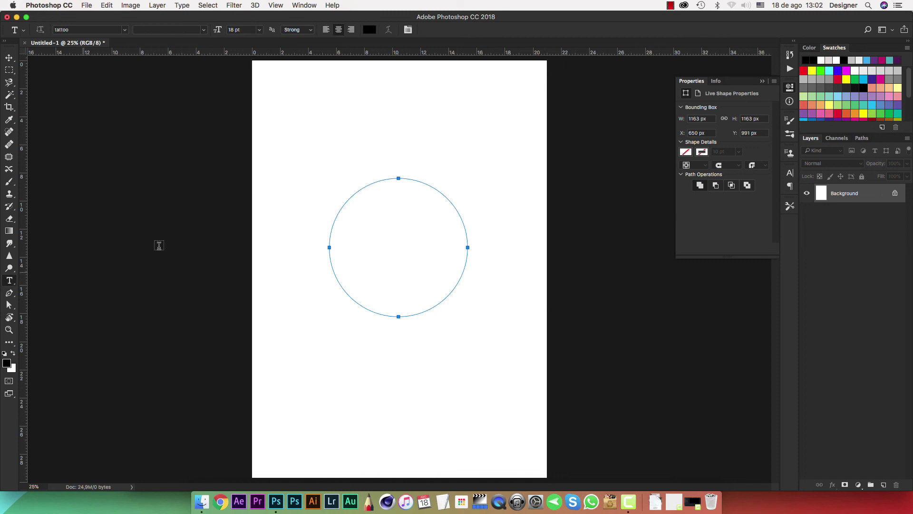
pyautogui.click(339, 208)
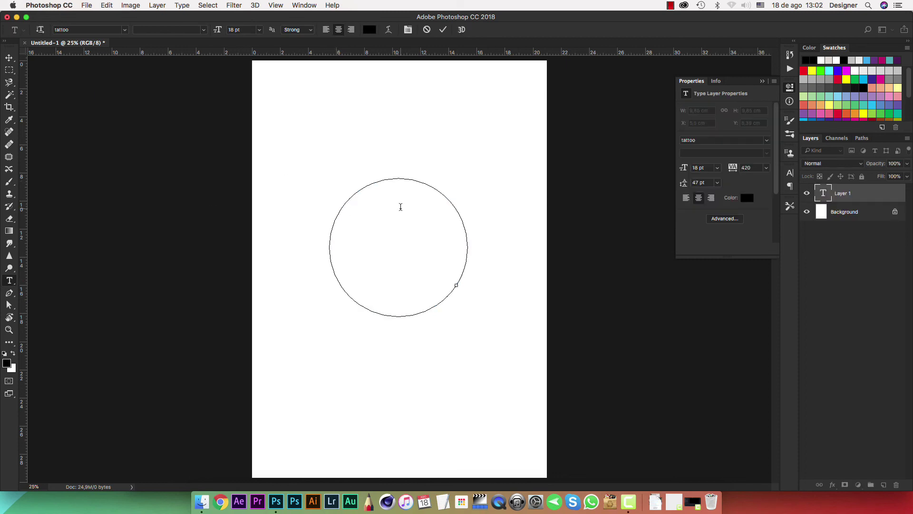
pyautogui.write('CURSO DE PHOTOS')
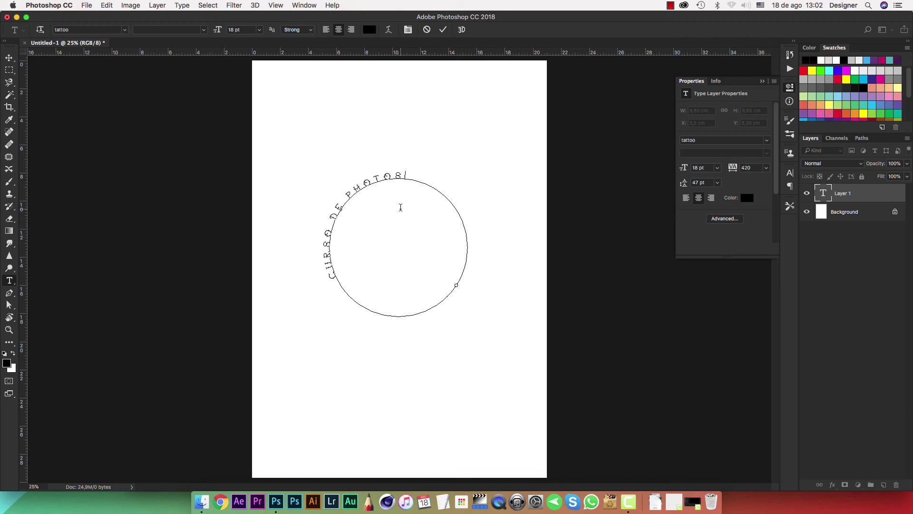
pyautogui.write('HOP PARA T')
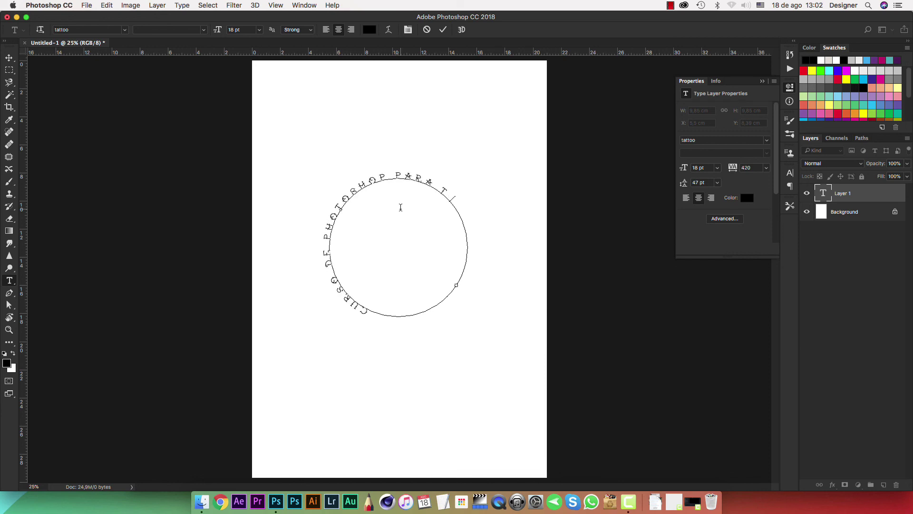
pyautogui.write('ATAADORES')
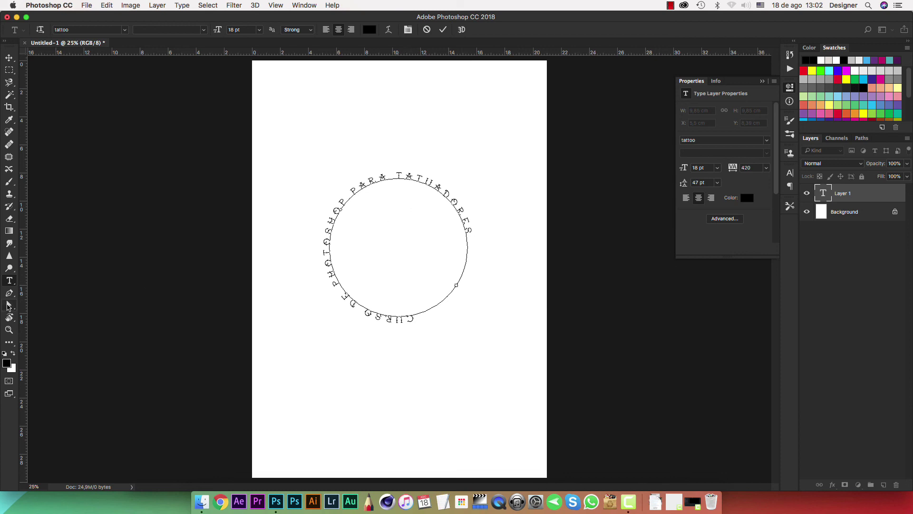
# Commit the circular text and slide its start point so it arcs over the top, lower left to lower right.
pyautogui.click(9, 306)
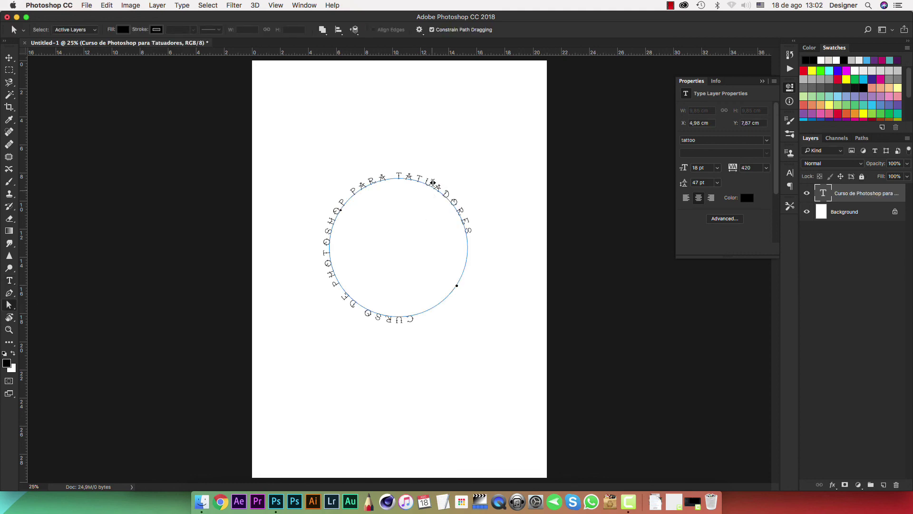
pyautogui.moveTo(419, 176); pyautogui.dragTo(442, 306)
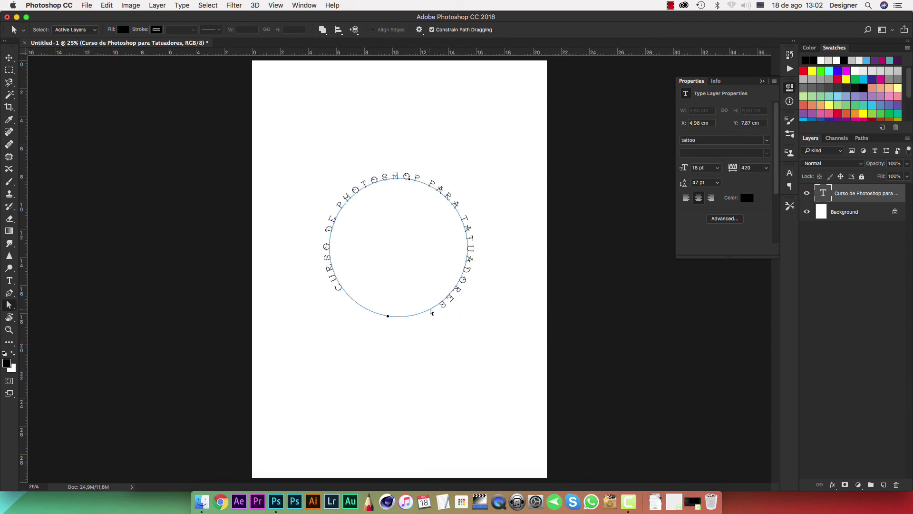
pyautogui.moveTo(389, 320); pyautogui.dragTo(410, 318)
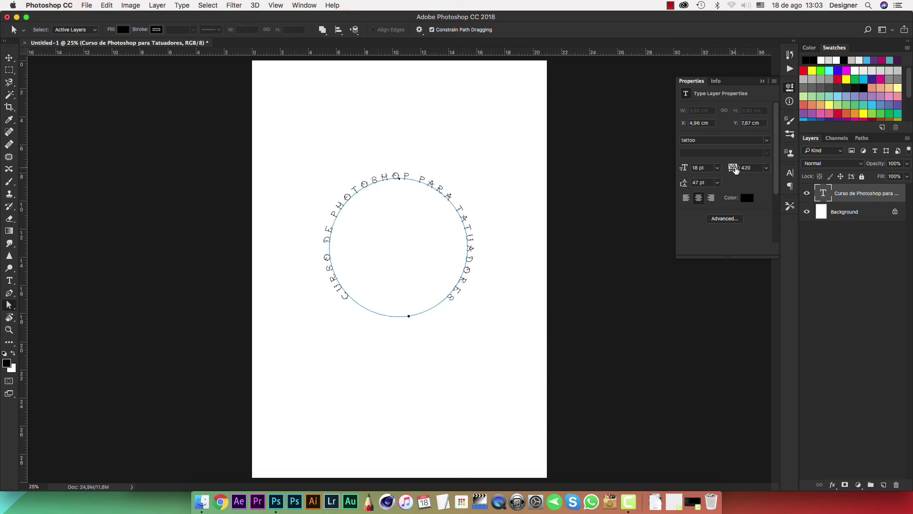
# Set the circular text's tracking to 500 in the Character panel, then collapse the panel.
pyautogui.click(790, 173)
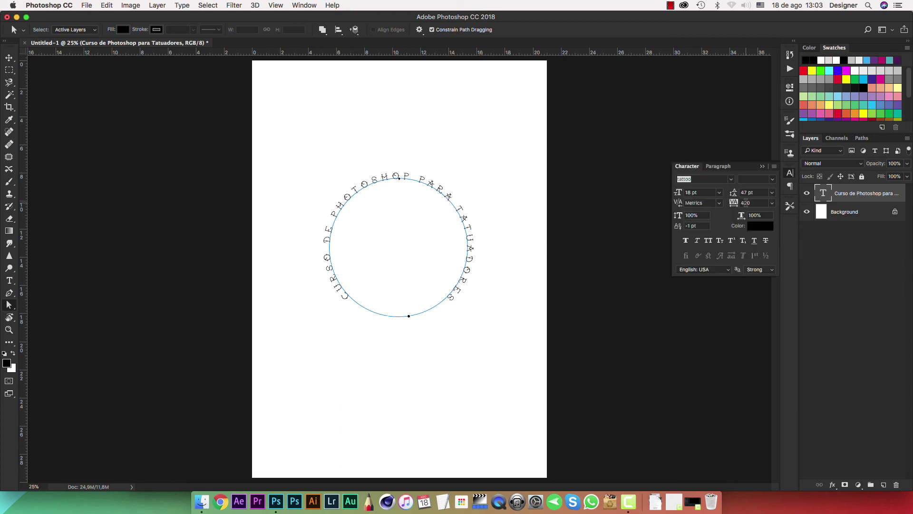
pyautogui.moveTo(733, 203); pyautogui.dragTo(745, 206)
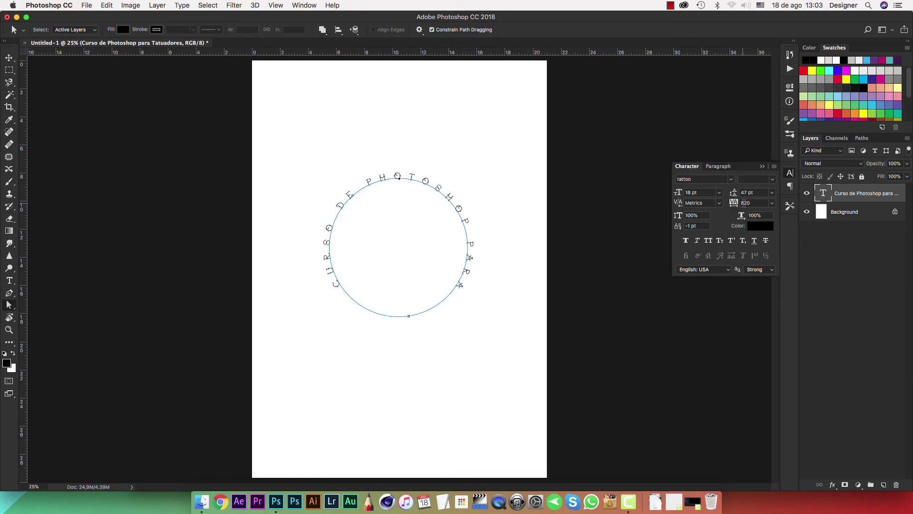
pyautogui.click(749, 204)
pyautogui.press('Return')
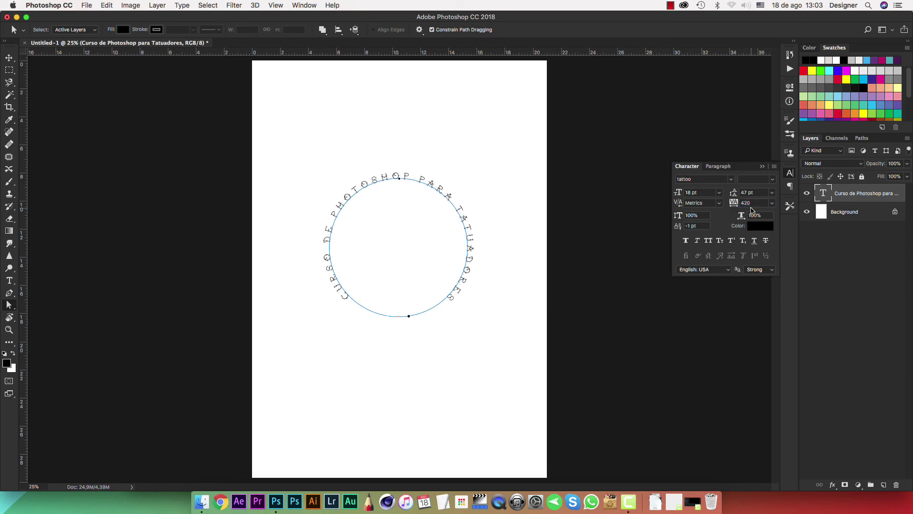
pyautogui.click(754, 203)
pyautogui.write('500')
pyautogui.press('Return')
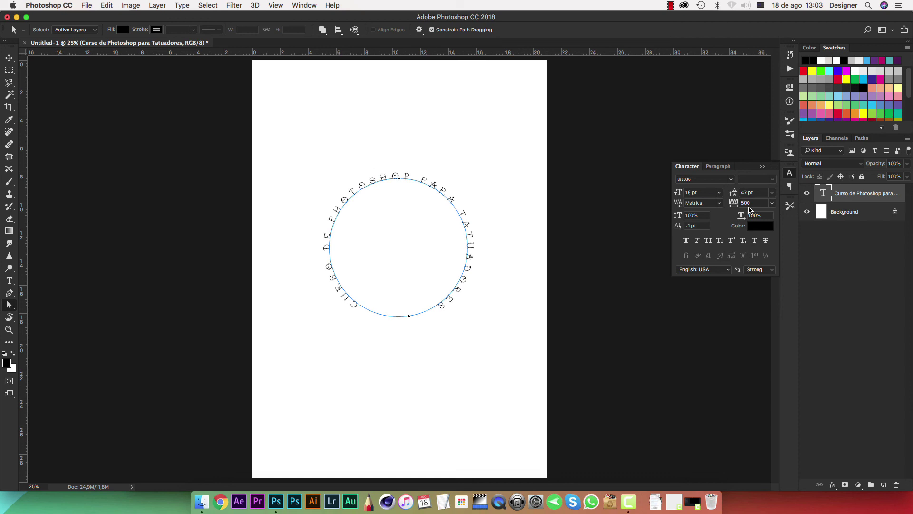
pyautogui.click(761, 167)
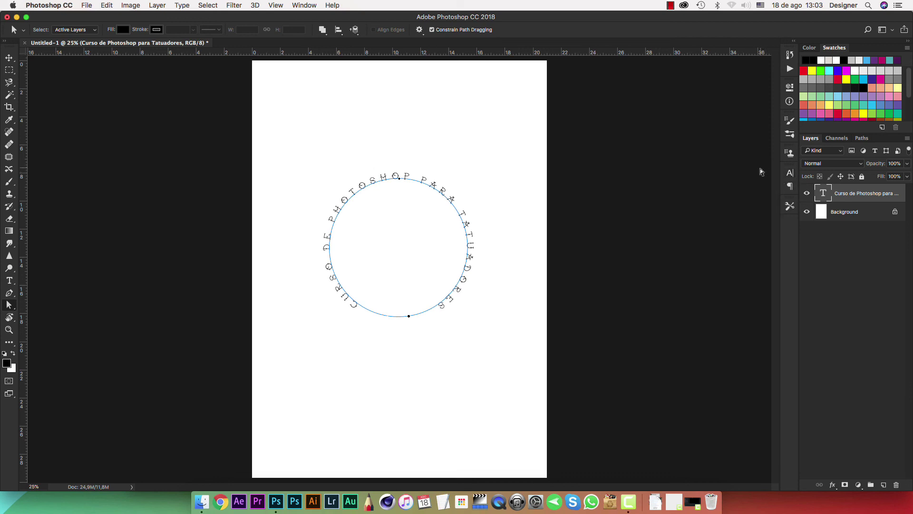